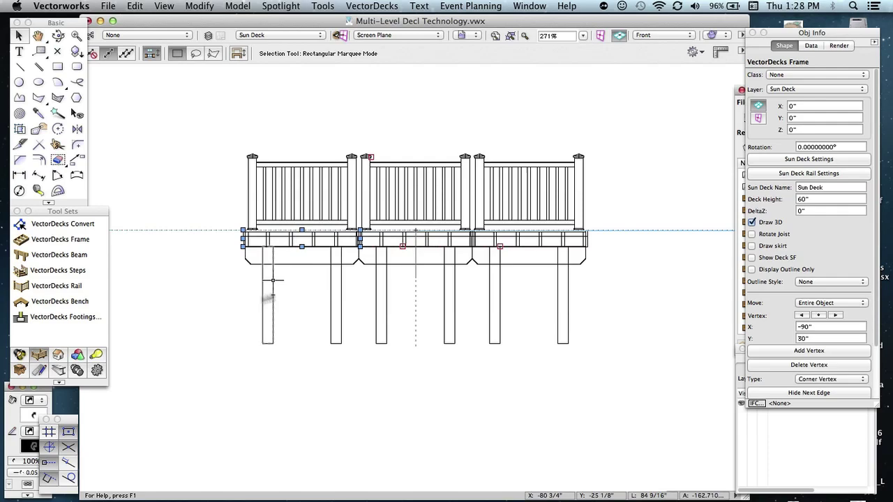
- Set the left deck frame's Delta Z to 60" and recentre the raised deck in view
click(314, 239)
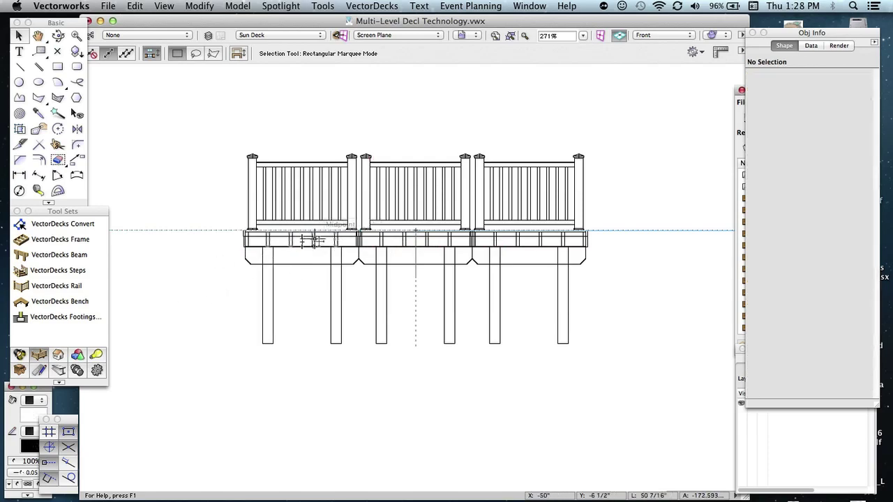
click(314, 240)
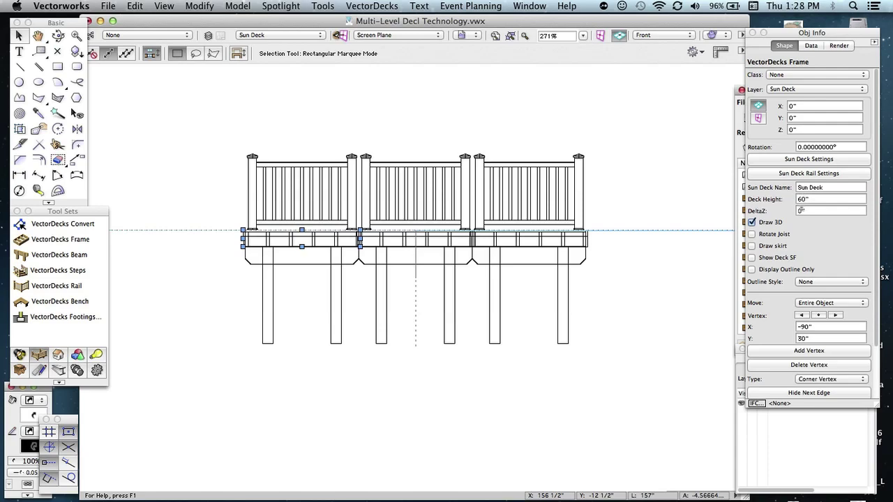
click(800, 210)
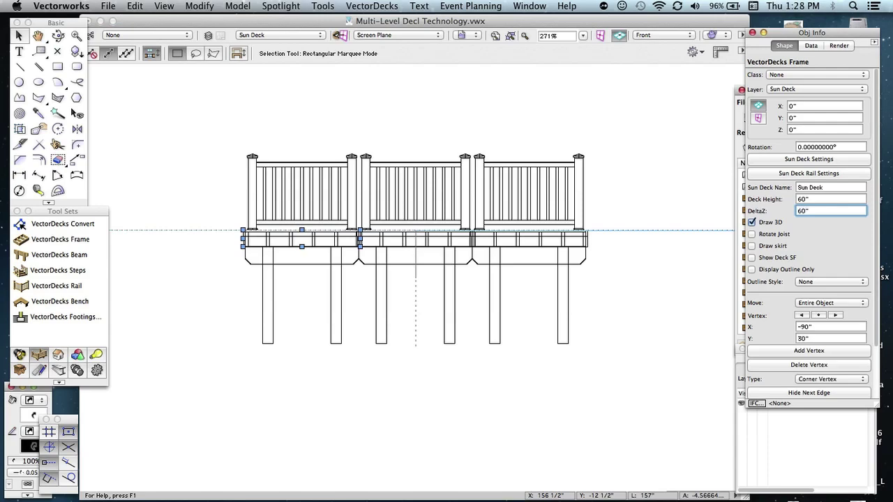
key(Return)
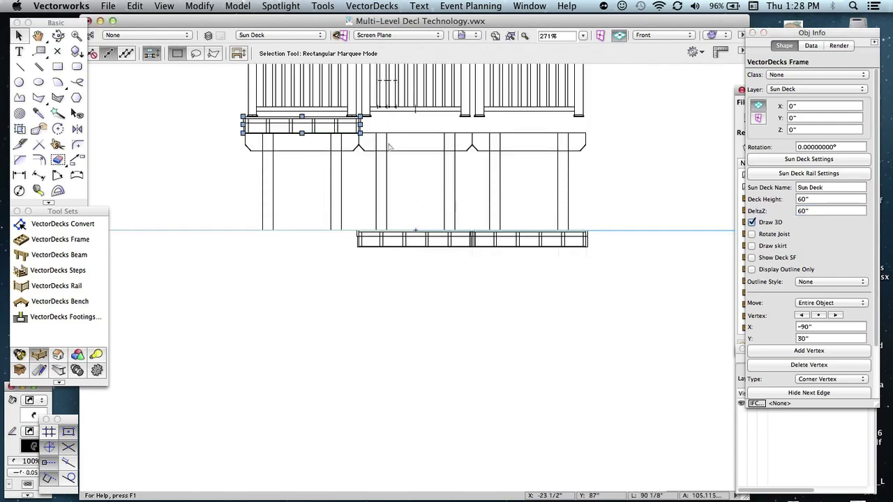
key(space)
drag(457, 170, 405, 305)
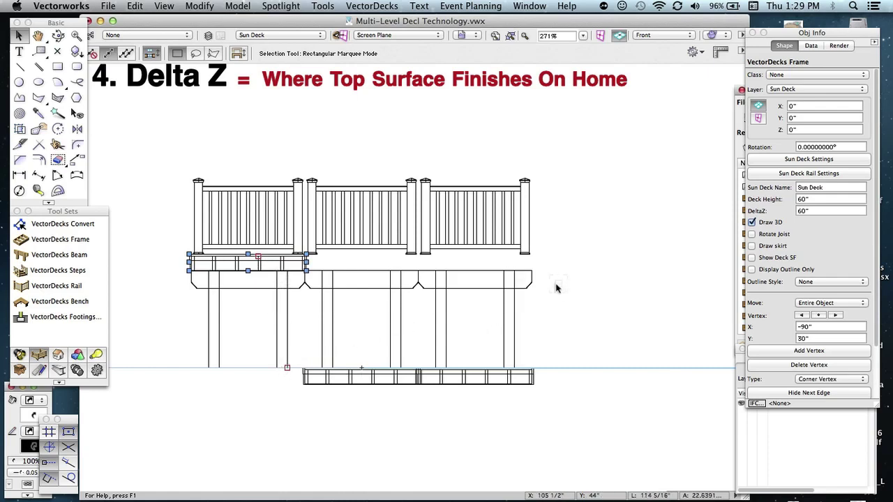
click(401, 206)
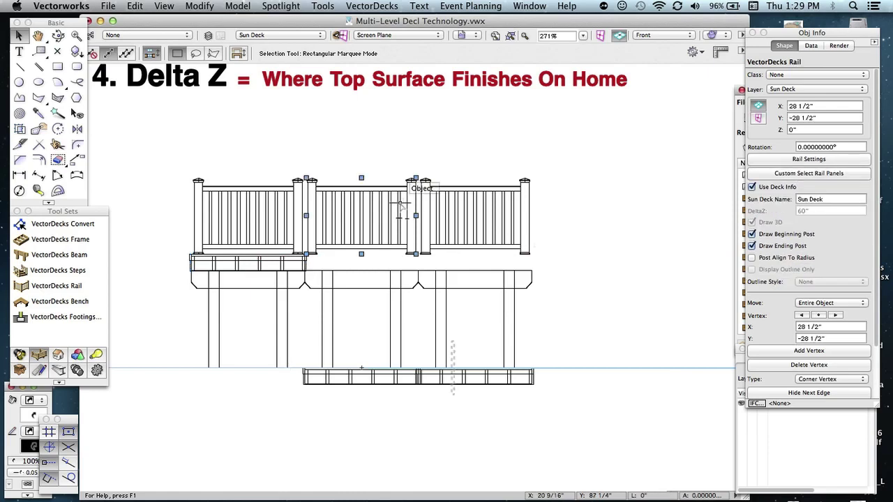
click(514, 293)
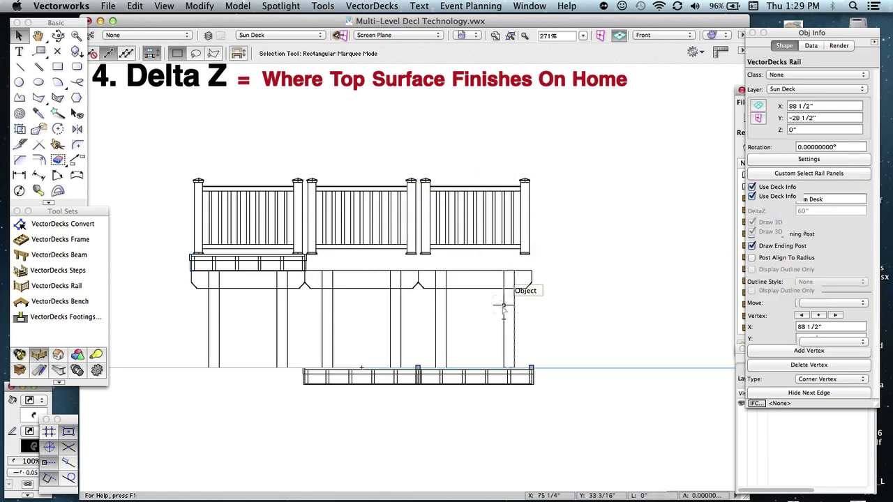
click(387, 296)
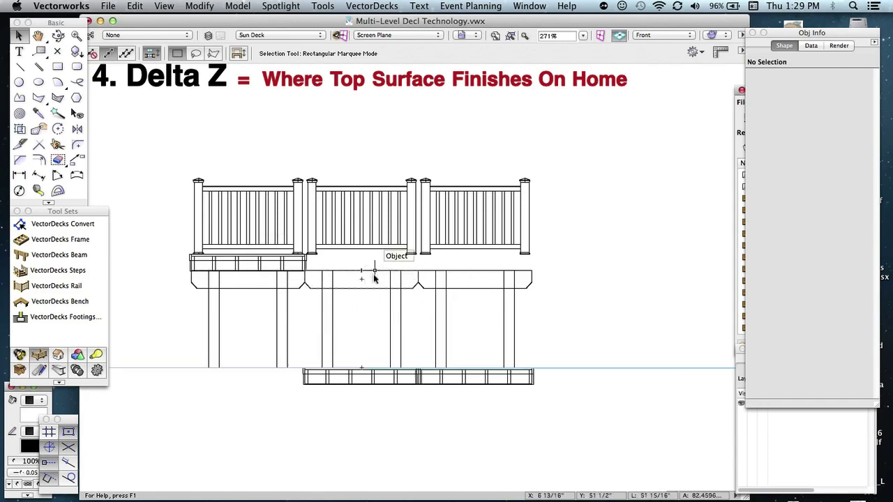
click(374, 275)
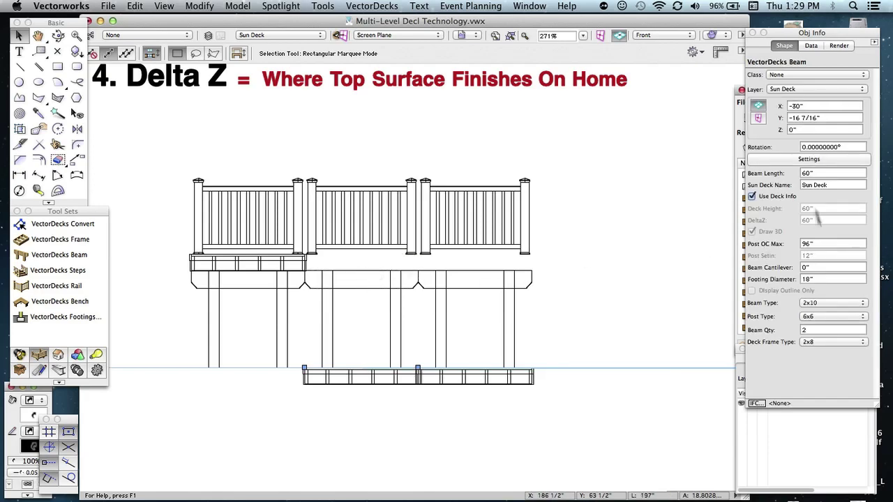
- Assign the middle section's beam and railing to Sun Deck-1
click(357, 376)
click(371, 277)
click(828, 184)
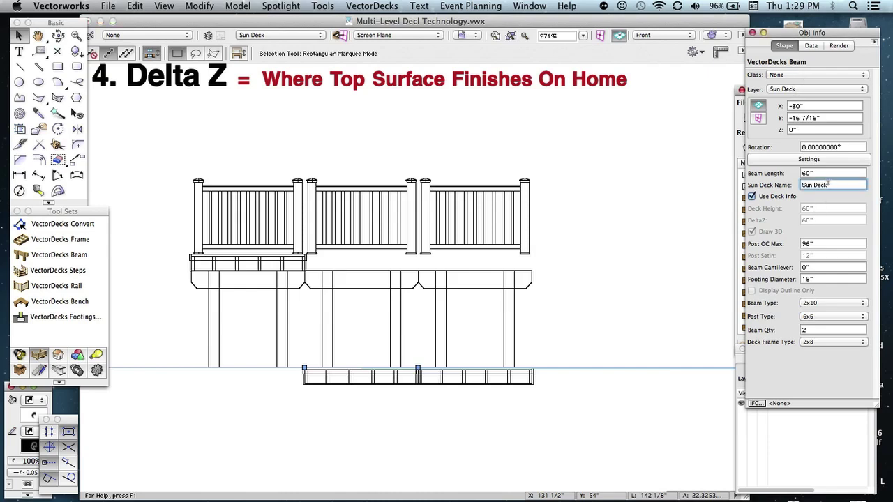
key(Return)
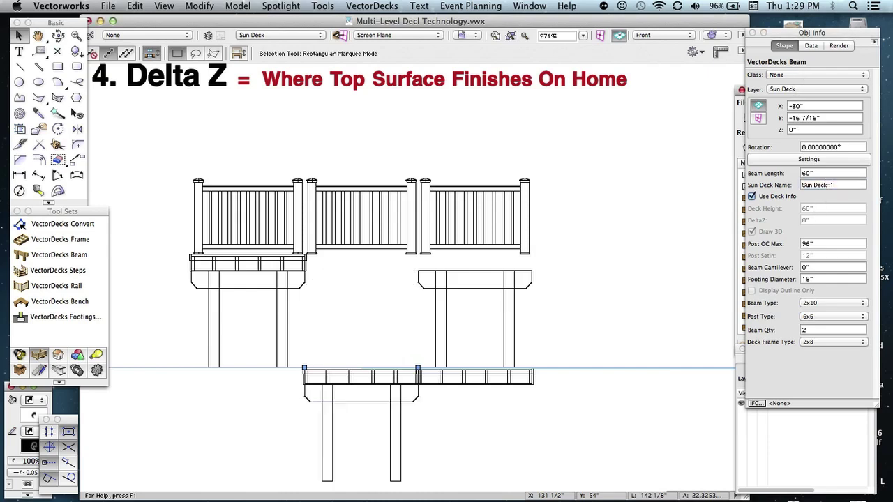
click(408, 213)
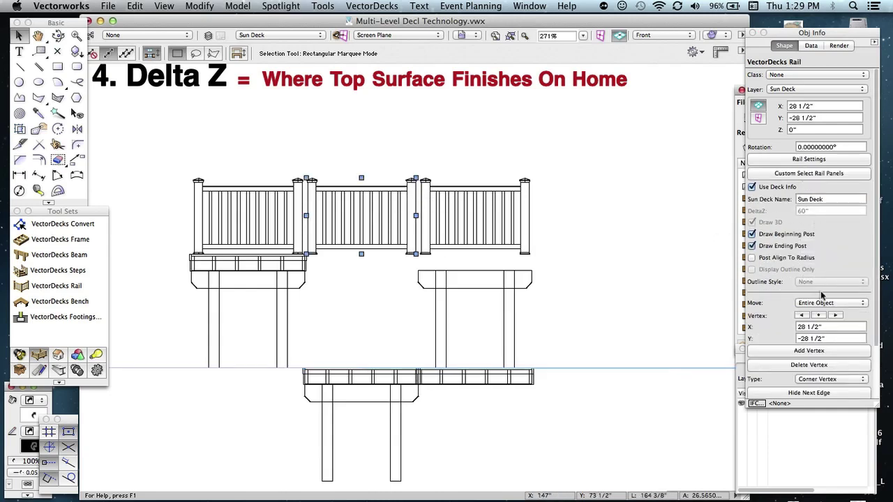
click(826, 199)
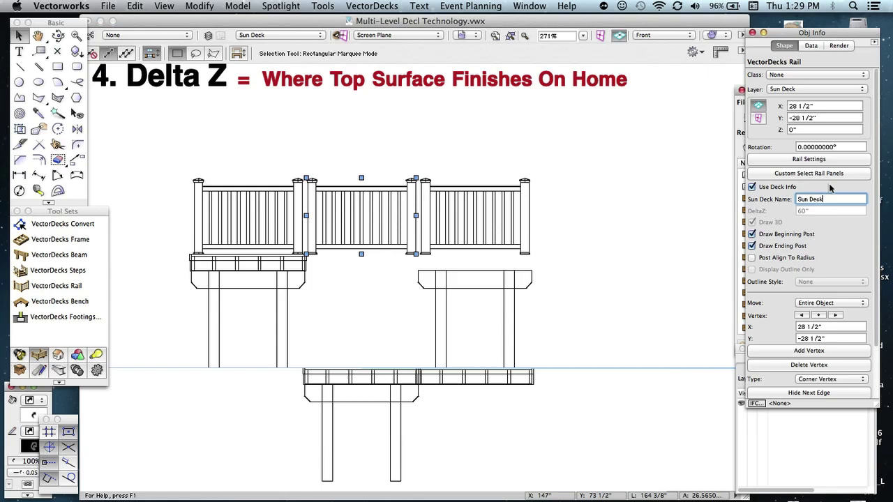
key(Return)
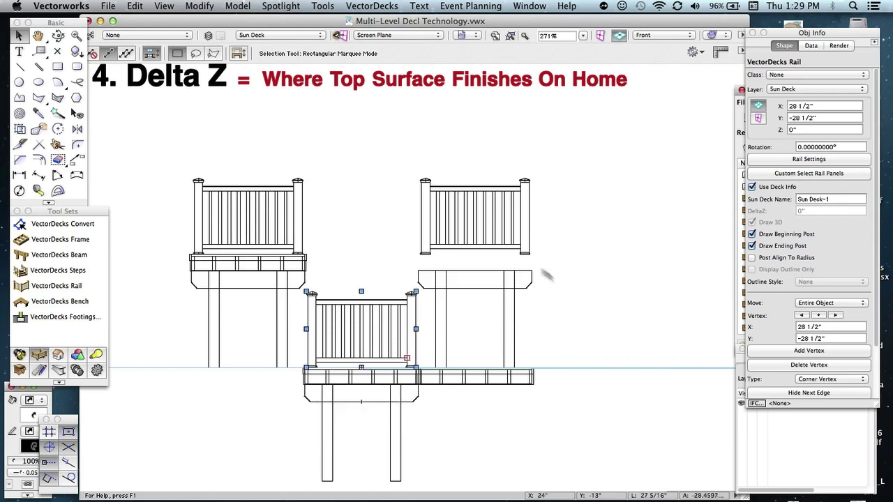
- Assign the right section's railing and beam to Sun Deck-2
click(497, 232)
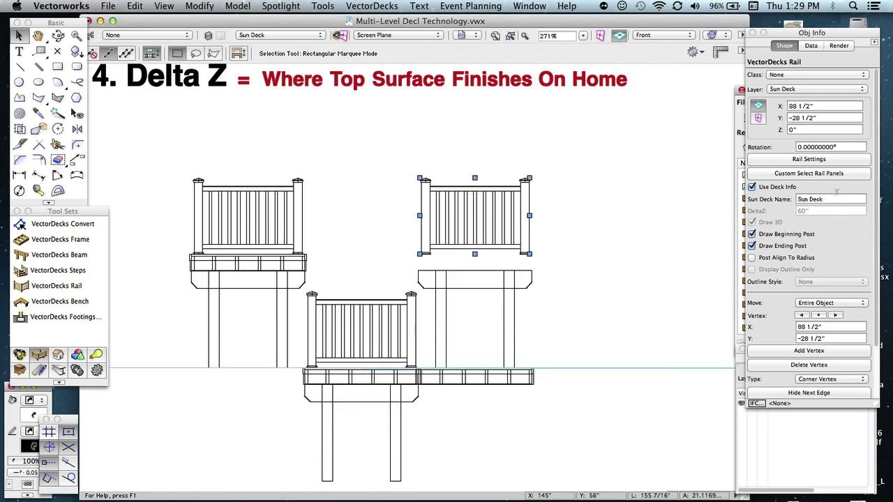
click(831, 199)
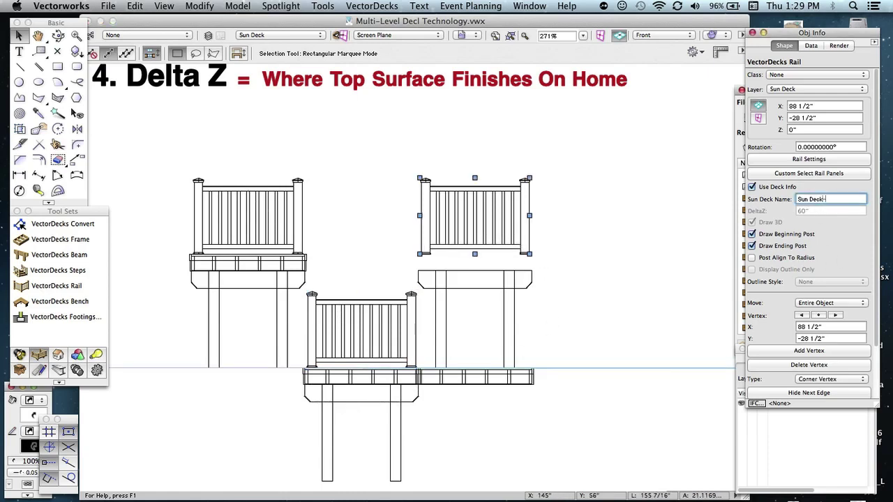
key(Return)
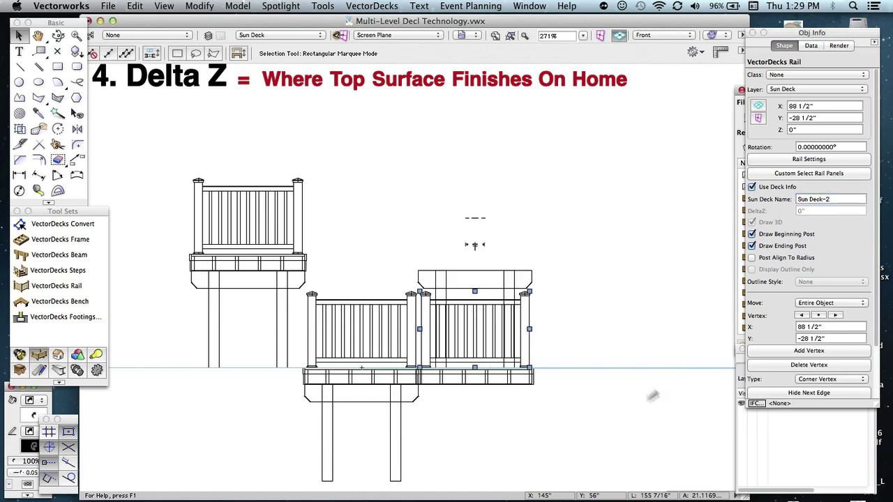
click(534, 274)
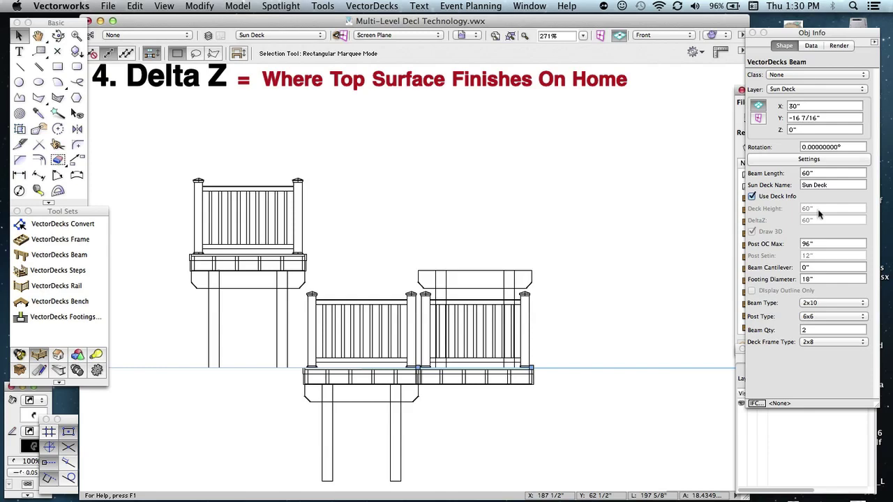
click(834, 184)
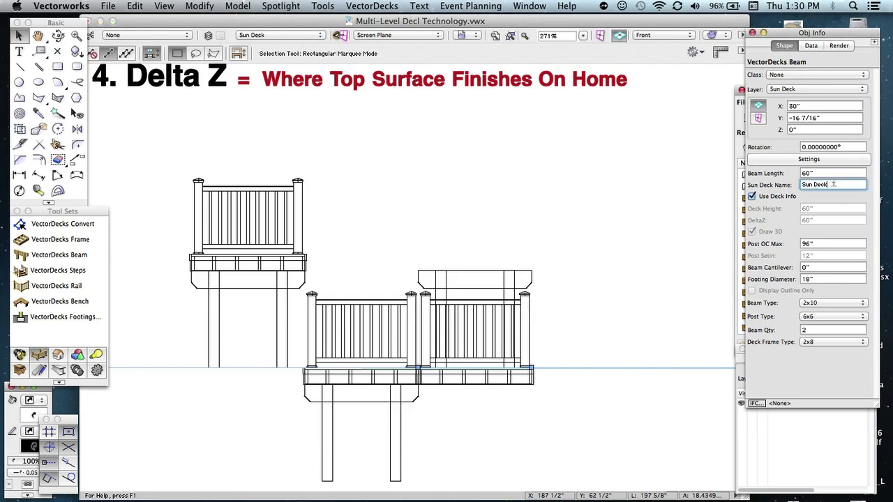
key(Return)
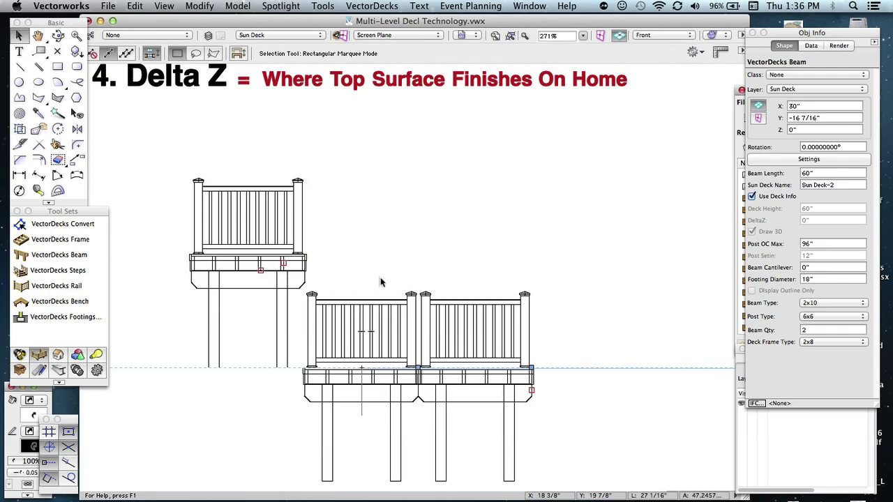
- Set the Sun Deck-1 frame's Delta Z to 68"
click(371, 375)
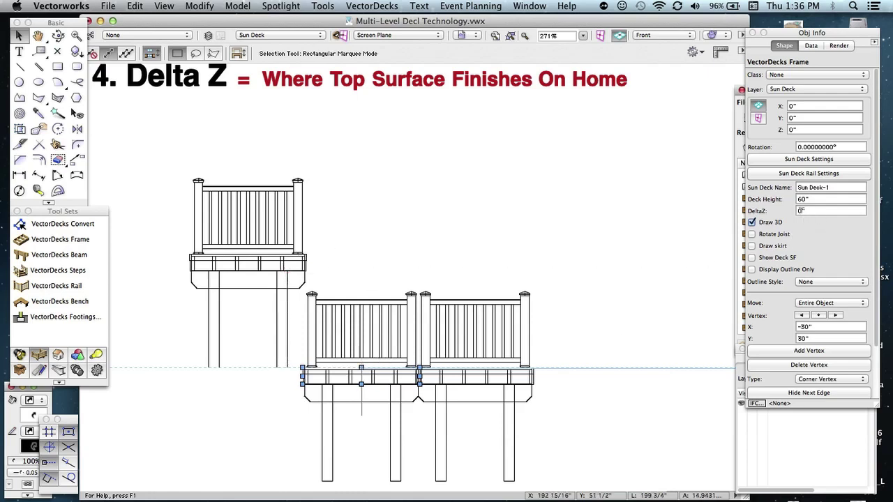
double_click(800, 210)
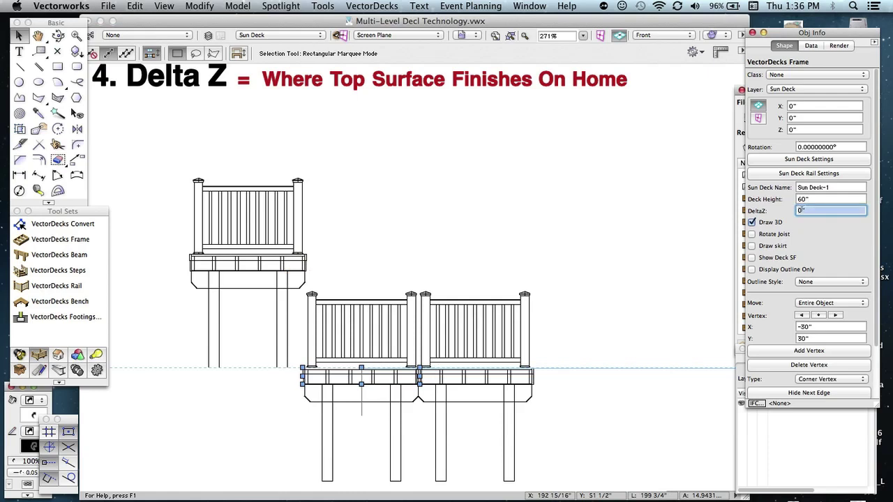
text(68)
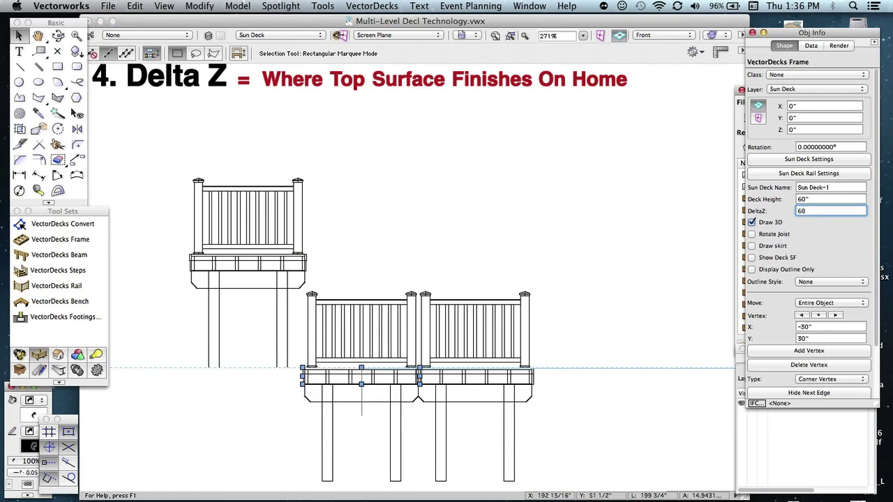
key(Return)
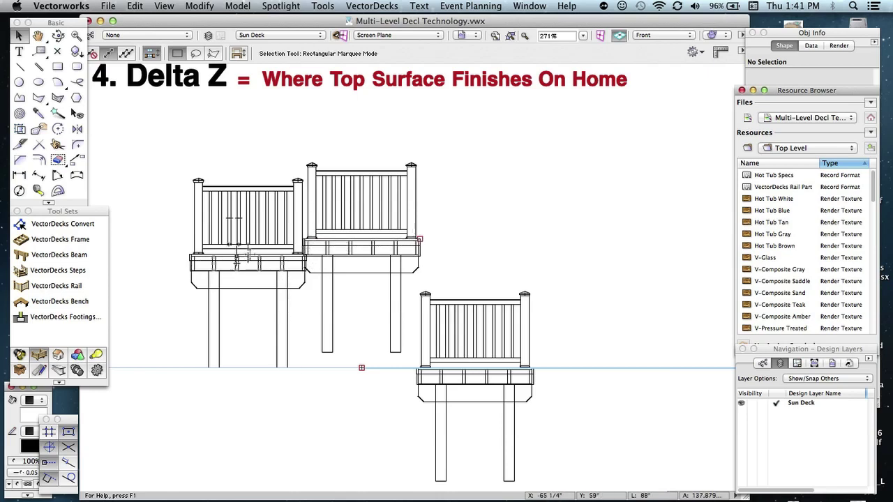
- Set the Sun Deck-1 frame's Deck Height to 68" to match
click(422, 253)
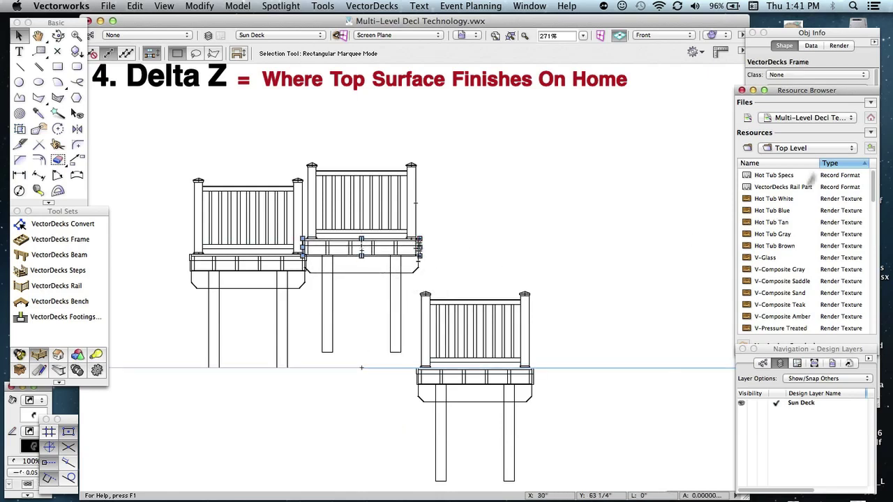
click(848, 36)
click(801, 198)
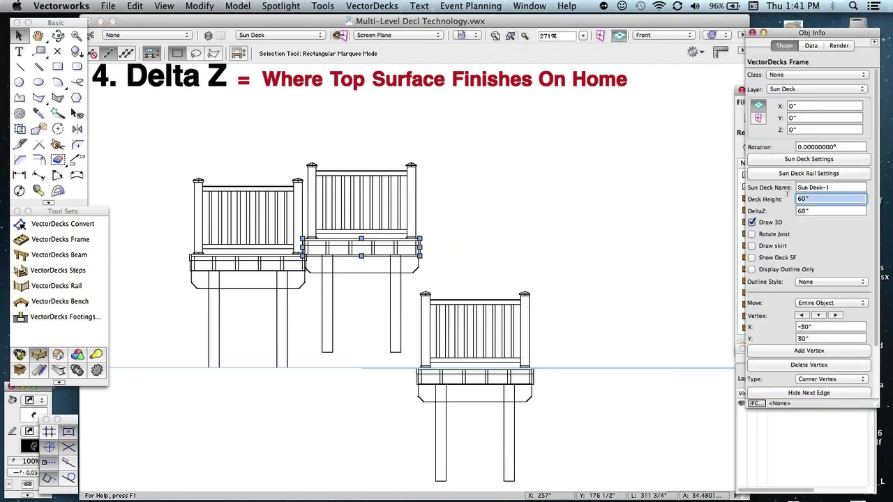
text(68)
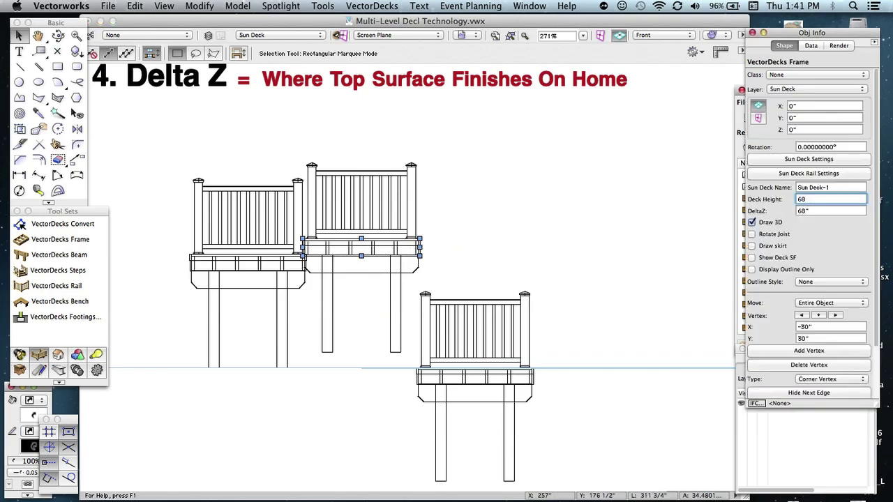
key(Return)
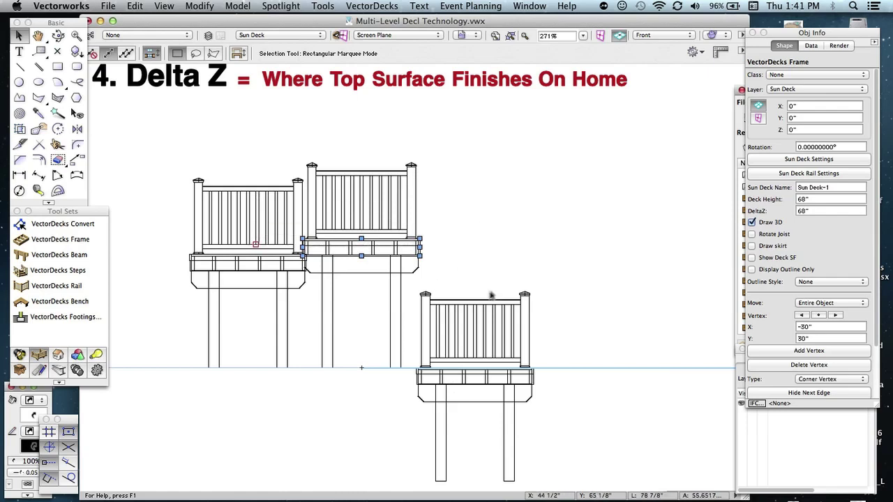
- Set the right deck frame's Deck Height to 76"
click(488, 376)
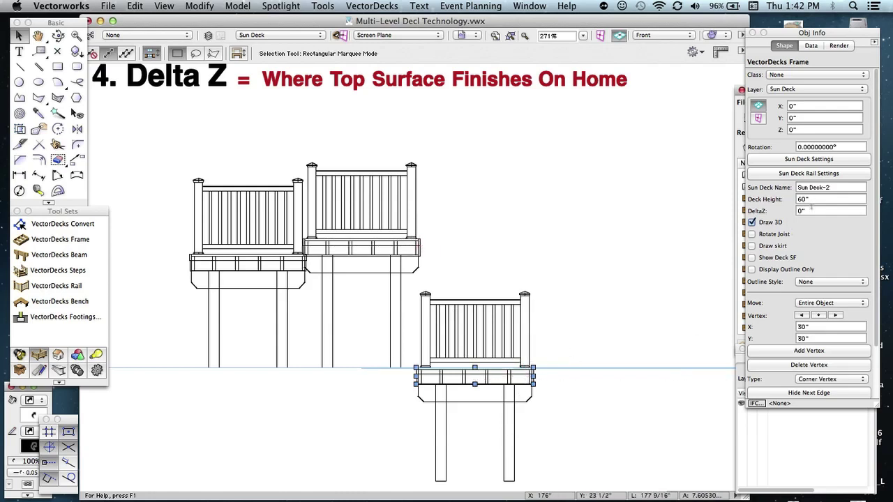
click(802, 199)
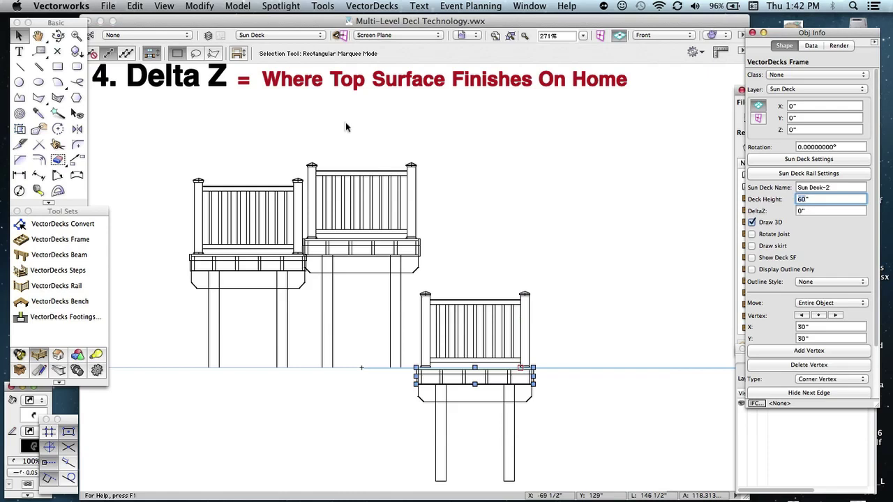
text(76)
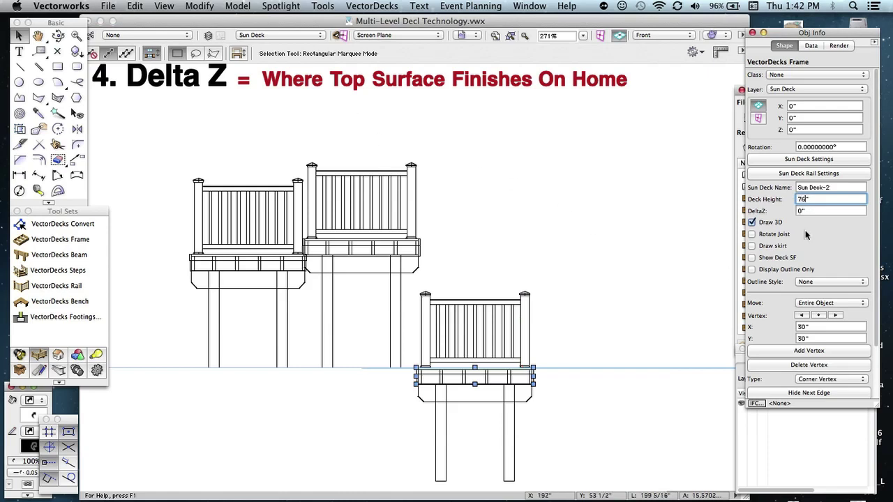
key(Return)
- Set the right deck's Delta Z to 76" and select its beam to check it
key(space)
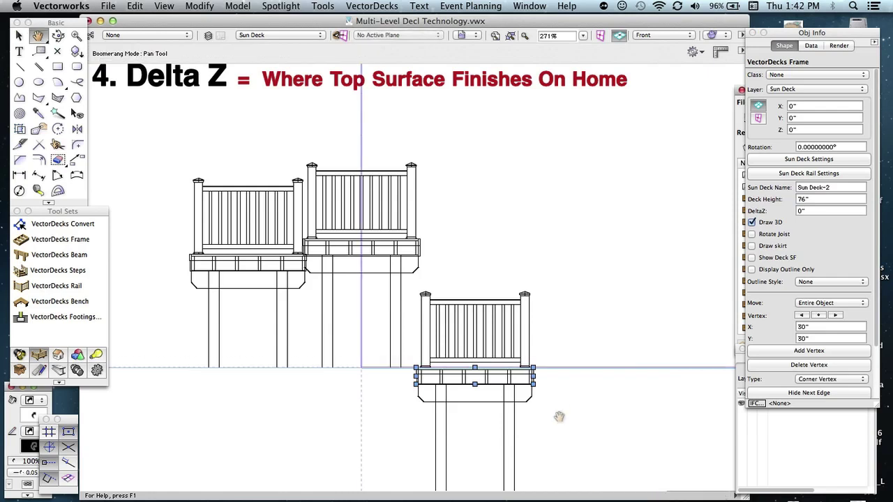
mouse_move(560, 416)
mouse_down()
mouse_move(537, 257)
mouse_move(556, 379)
mouse_up()
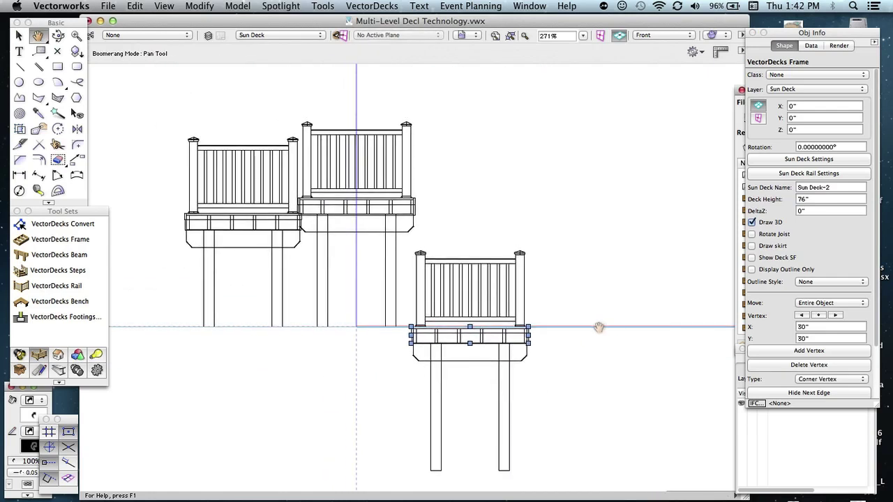
click(803, 209)
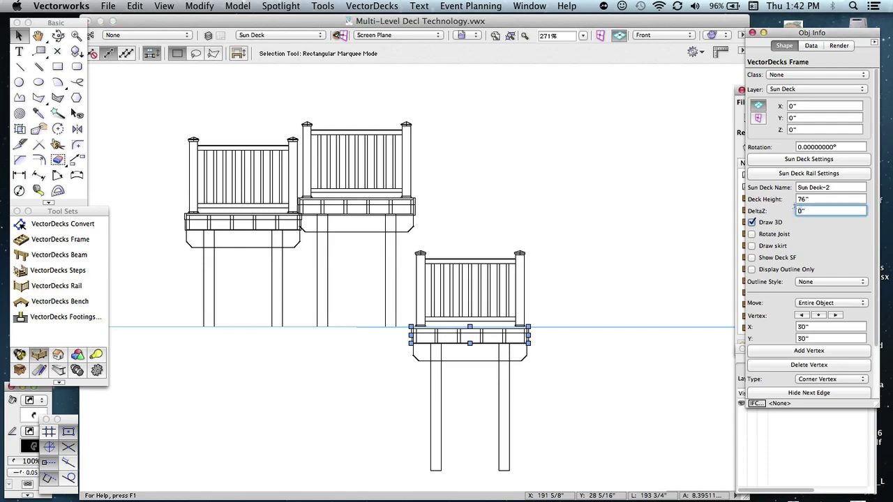
text(76)
key(Return)
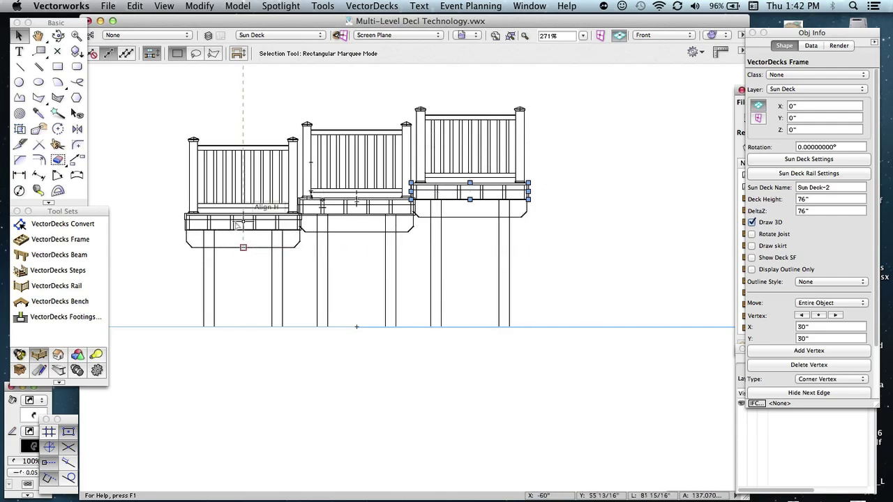
click(540, 231)
click(526, 213)
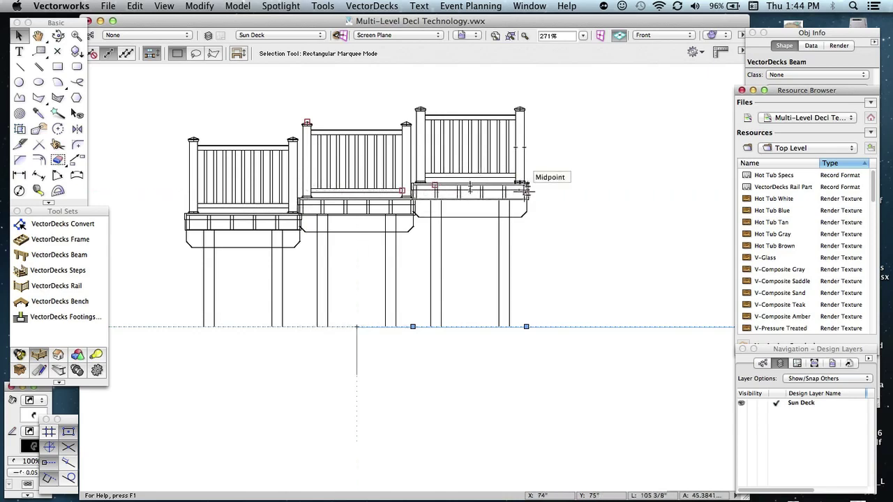
- Change the right Sun Deck-2 frame's Deck Height to 84"
click(527, 189)
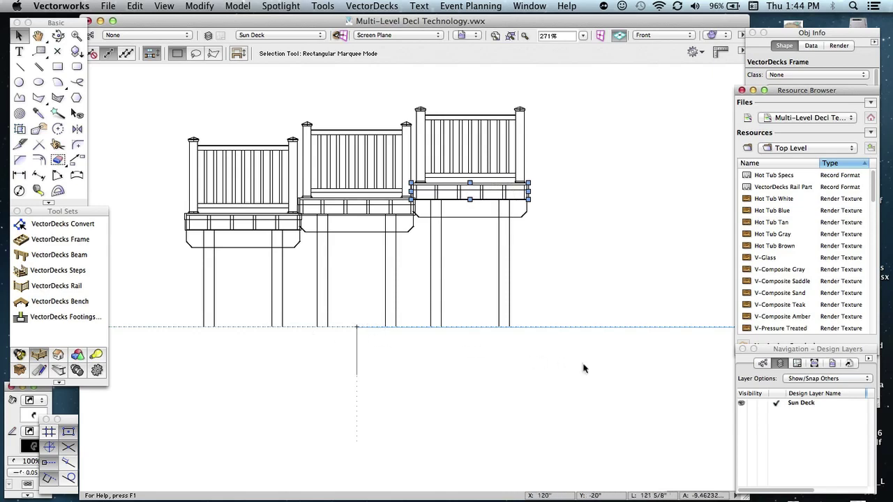
click(857, 43)
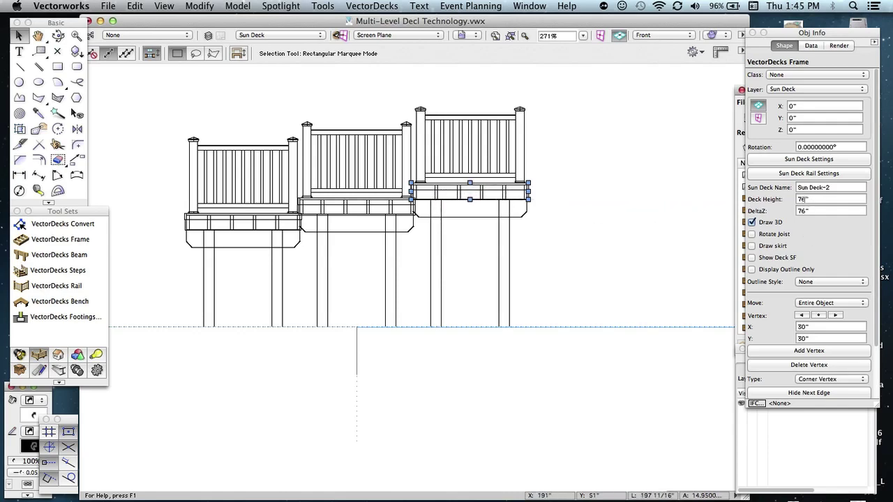
click(802, 199)
key(Tab)
click(800, 199)
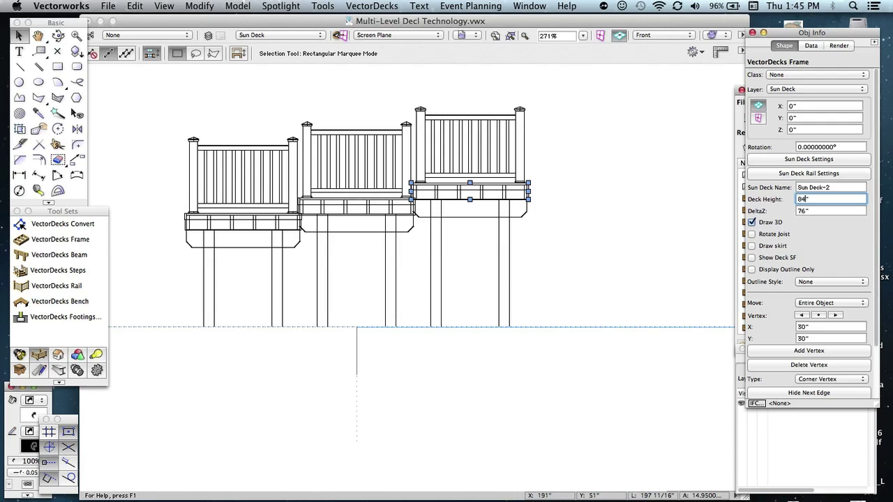
text(84)
key(Return)
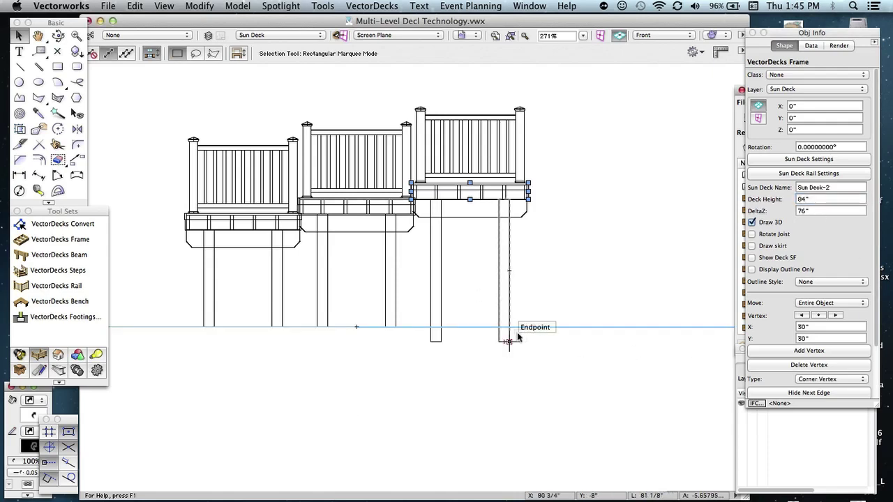
click(19, 67)
click(175, 307)
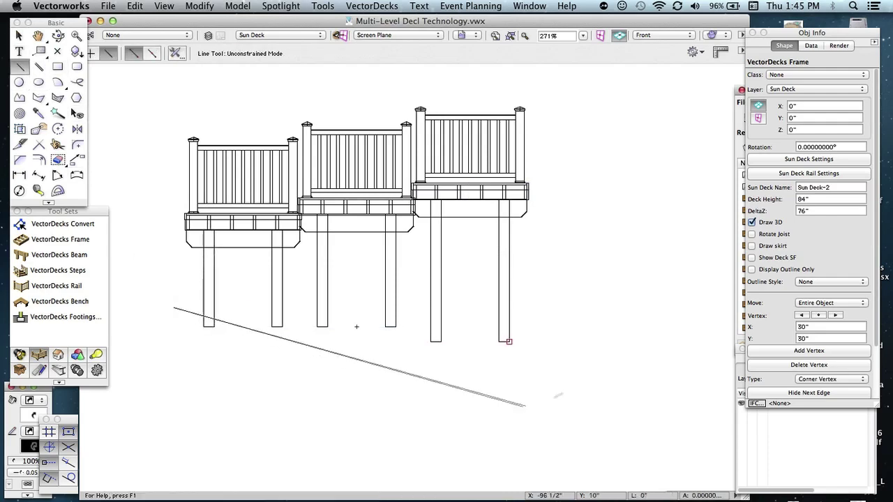
click(584, 359)
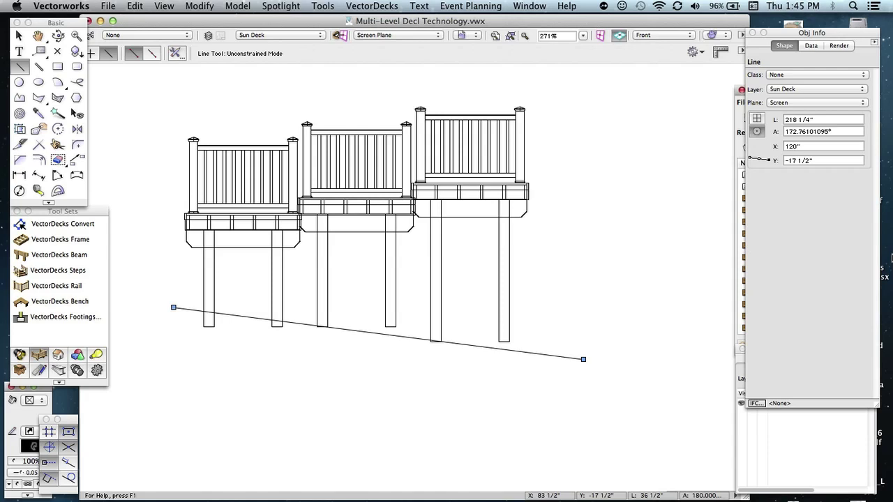
key(Delete)
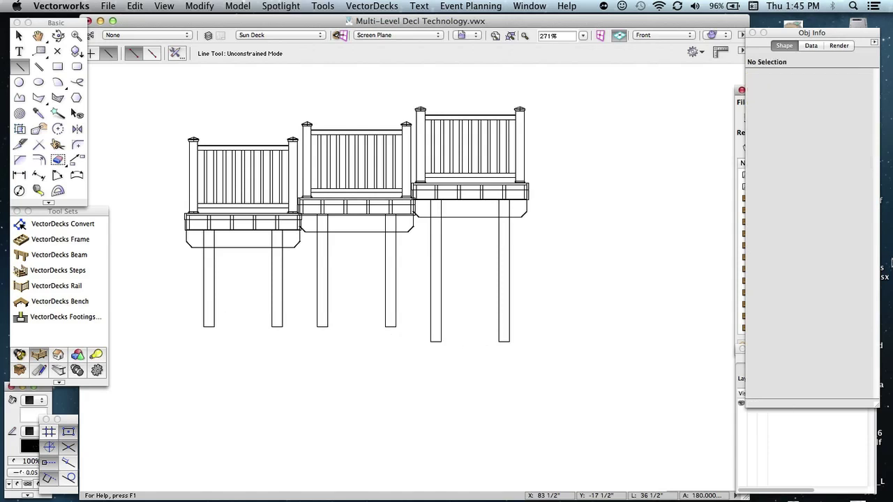
click(19, 35)
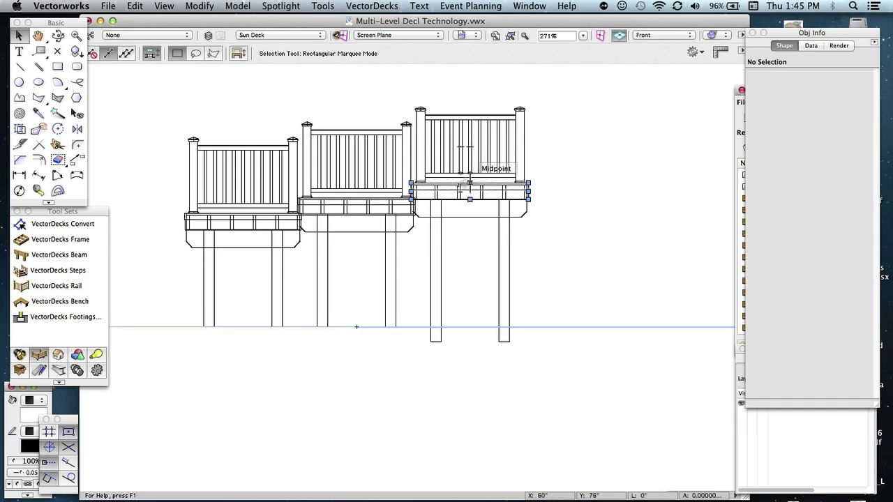
click(349, 206)
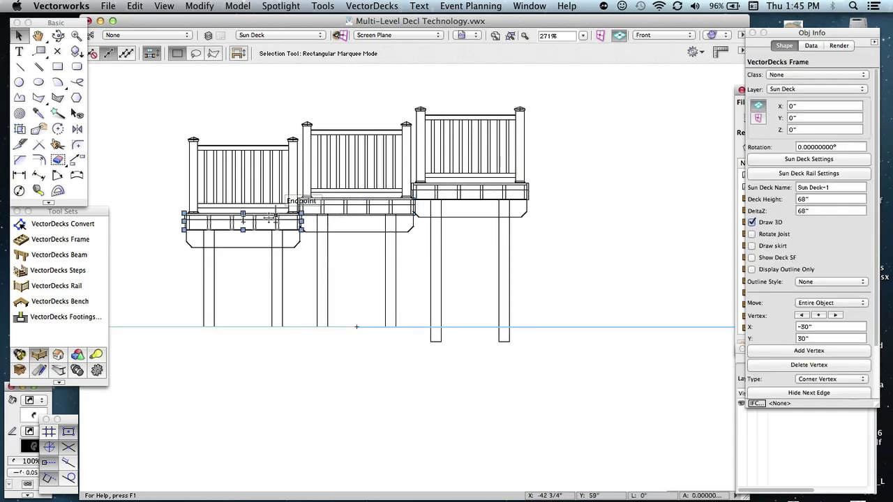
click(190, 216)
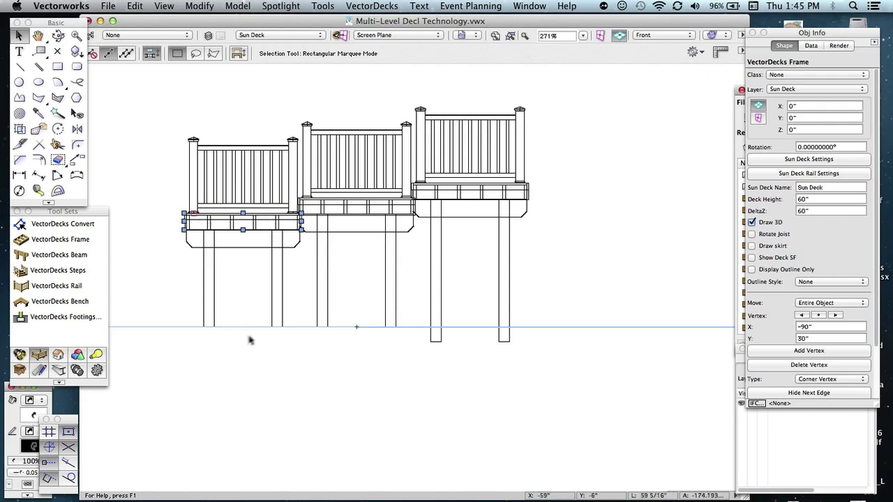
click(498, 195)
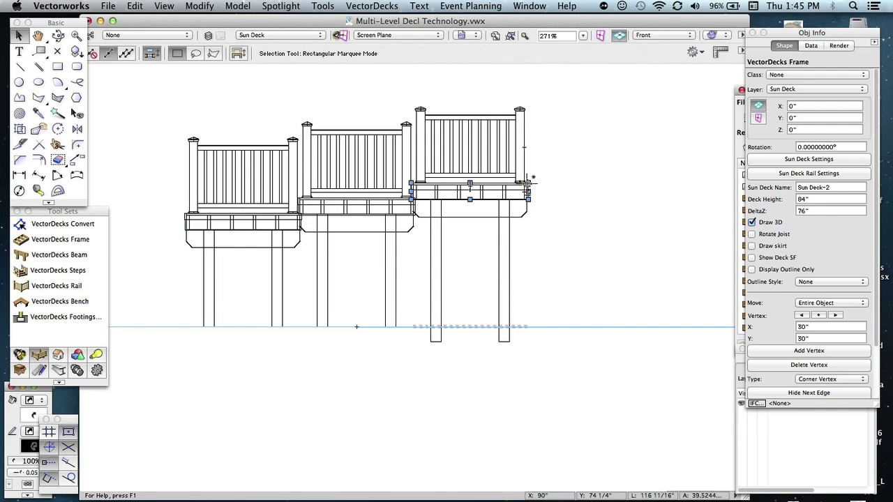
- Reset the right deck's Deck Height to 76" and switch to Top/Plan view
click(511, 283)
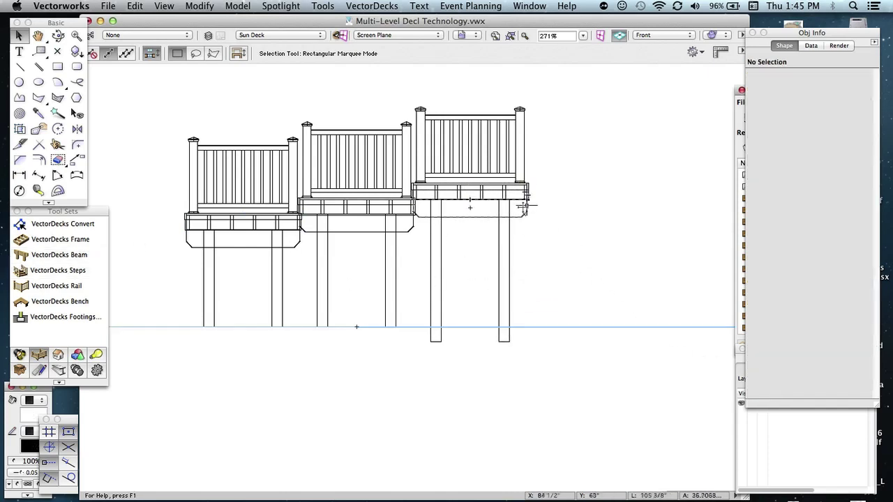
click(517, 194)
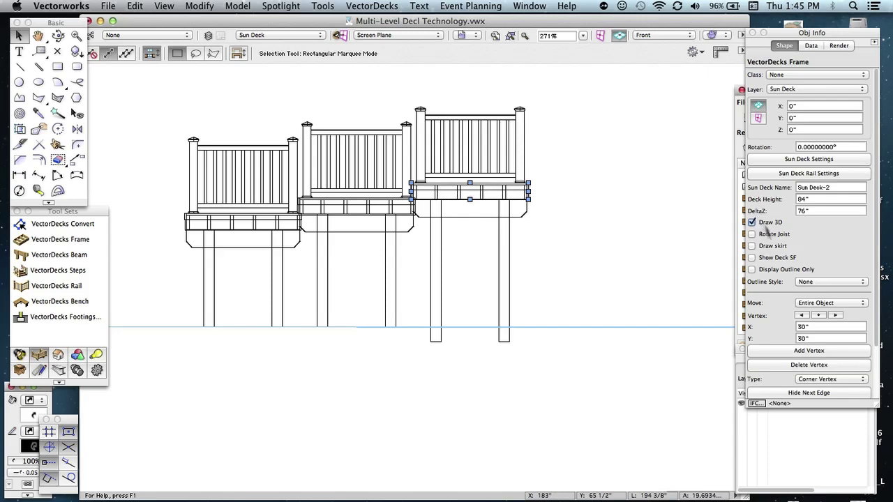
click(811, 209)
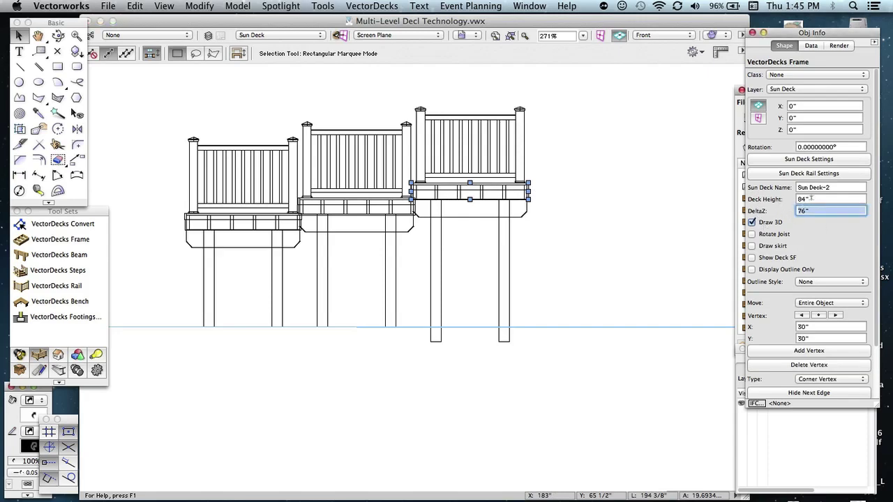
click(812, 199)
text(76)
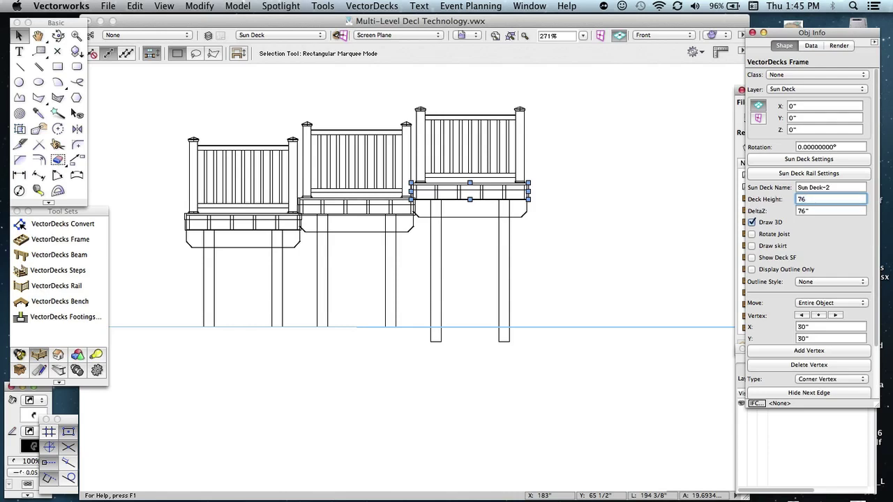
key(Return)
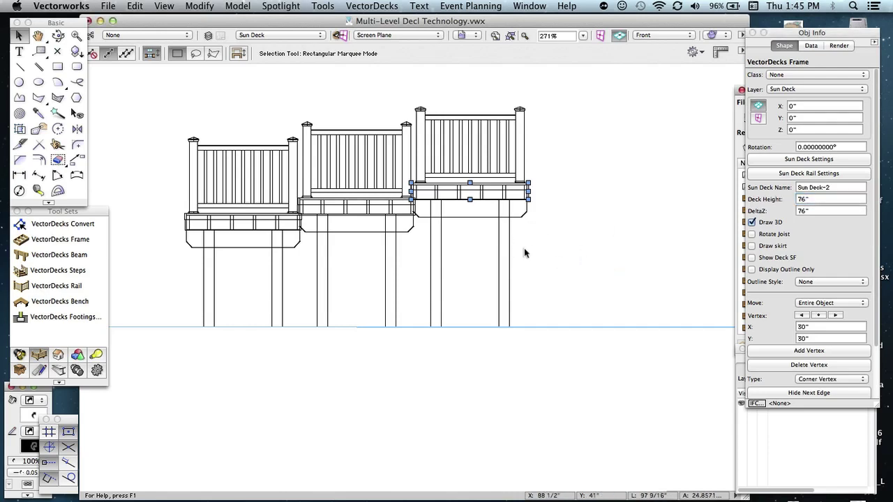
key(super+5)
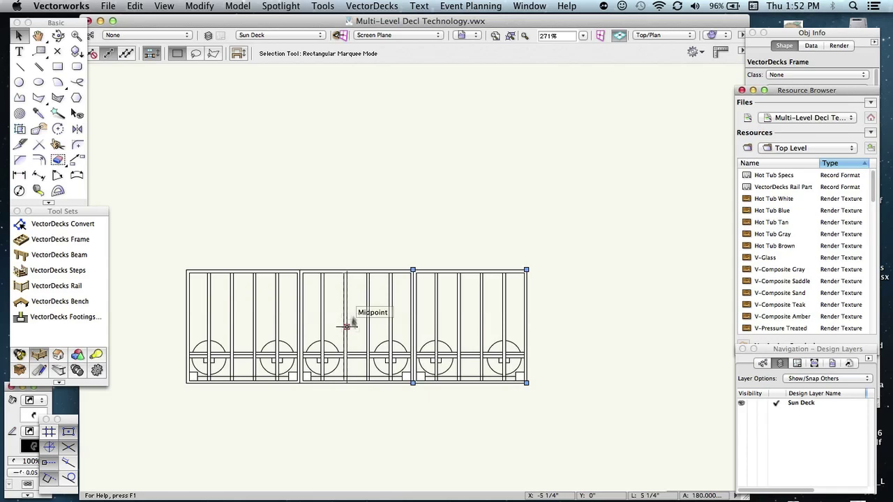
- Place VectorDecks Steps at the left deck's outer edge facing left and the right deck's facing right
scroll(356, 294, down, 1)
key(space)
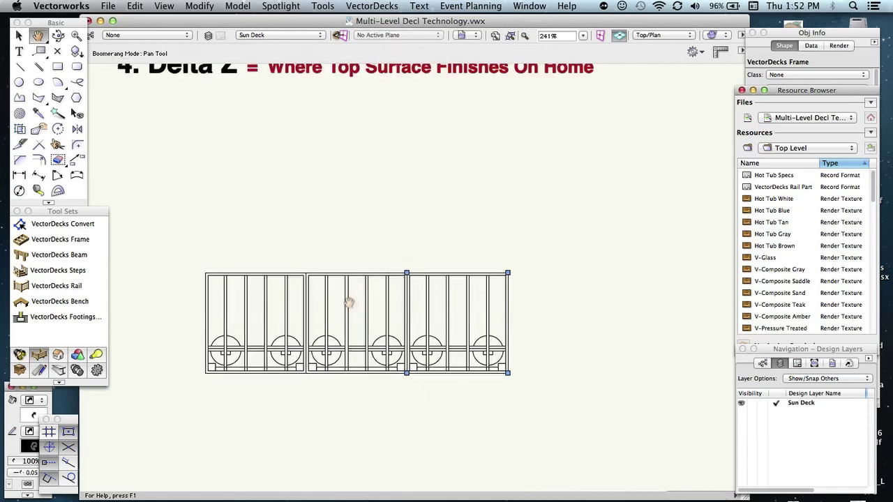
mouse_move(349, 303)
mouse_down()
mouse_move(412, 259)
mouse_move(409, 248)
mouse_up()
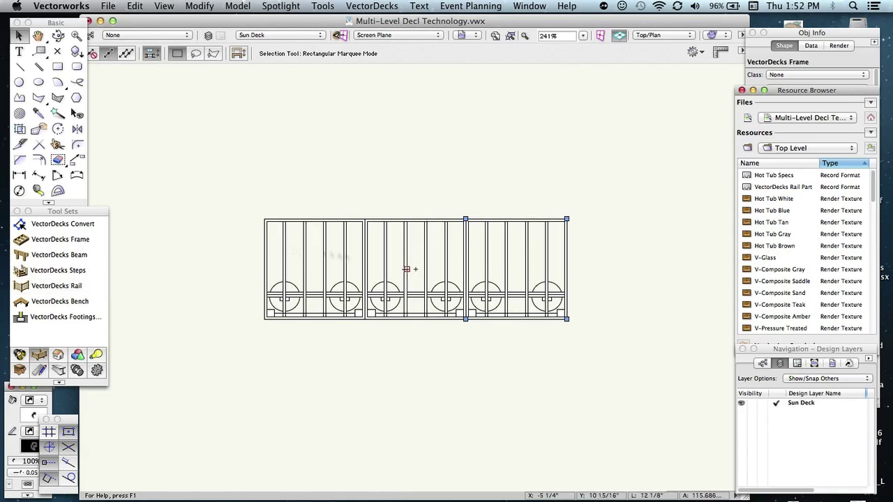
click(38, 279)
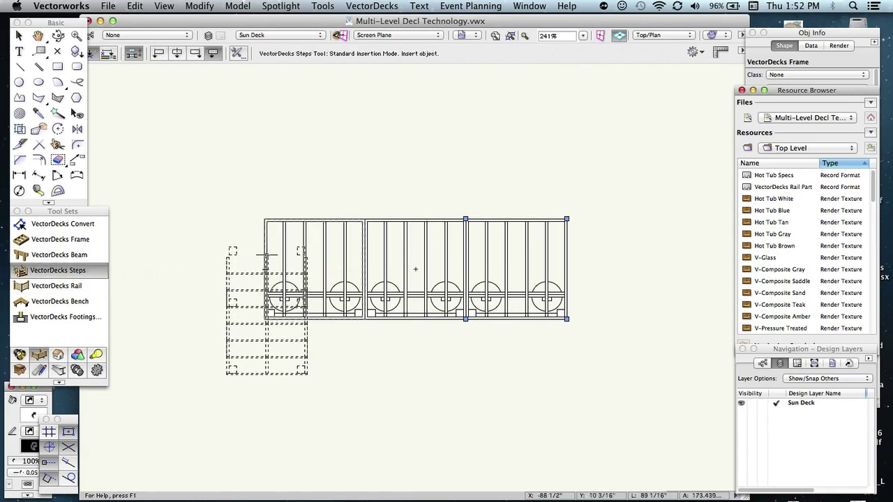
click(267, 268)
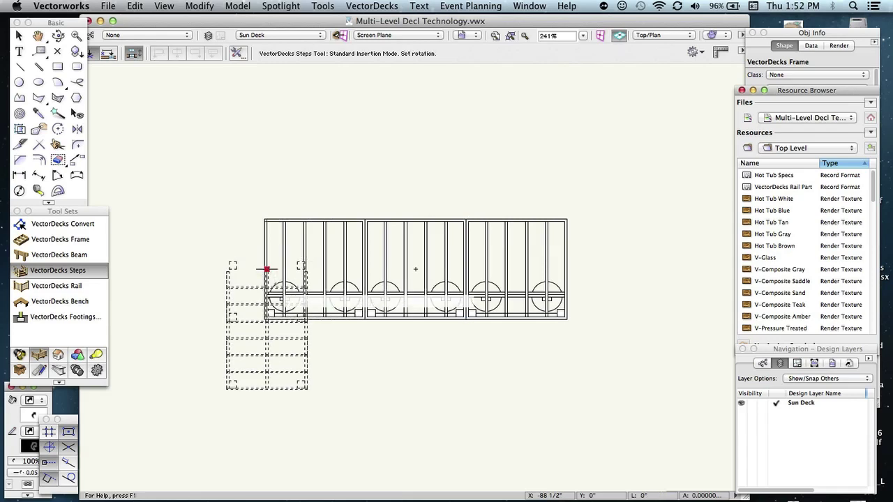
click(265, 297)
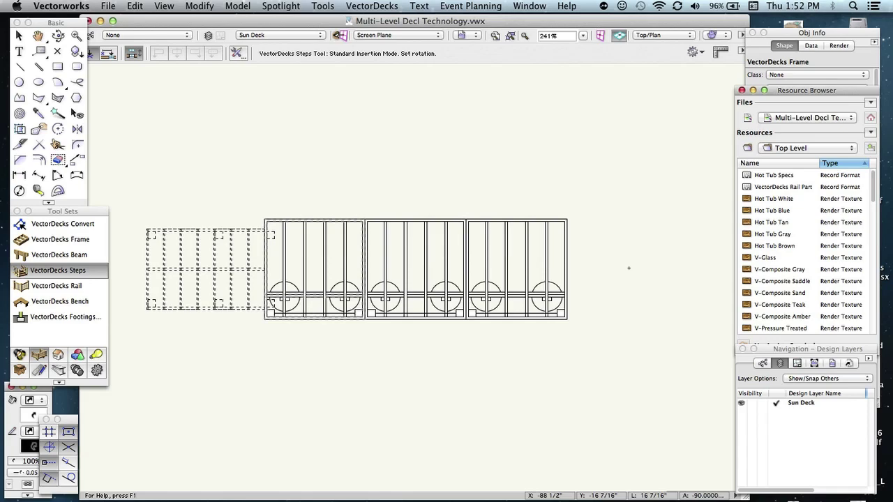
click(272, 236)
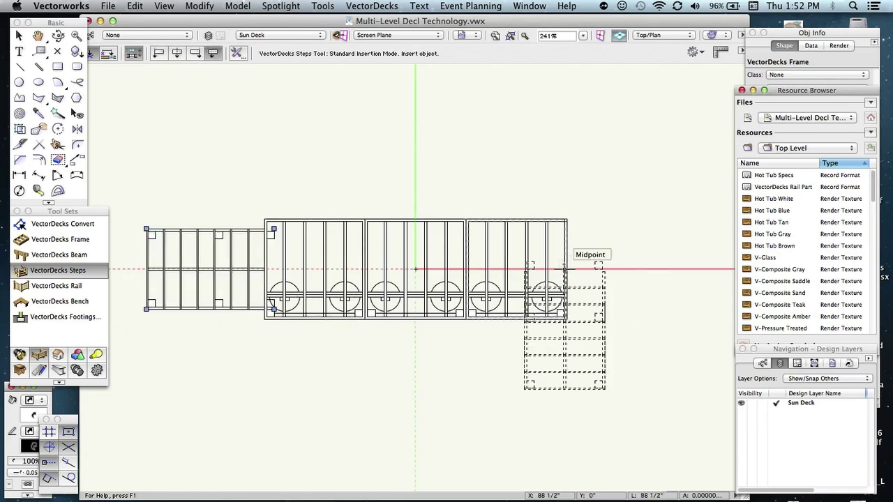
click(564, 268)
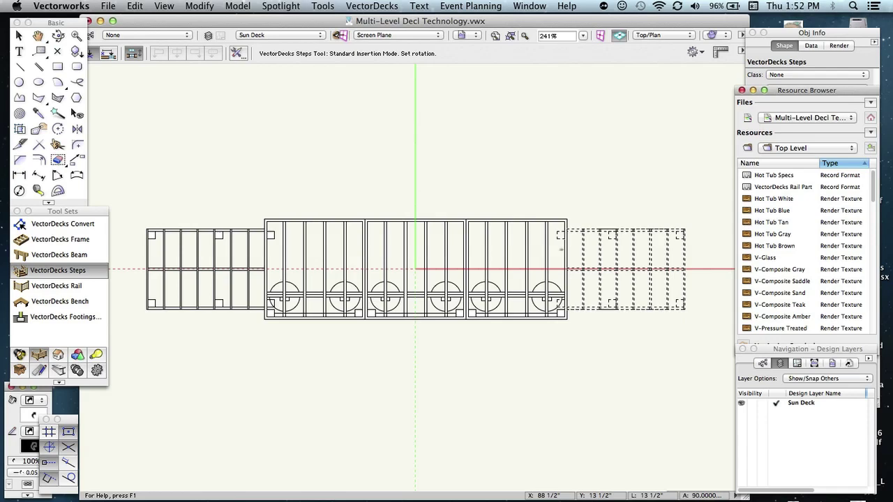
click(561, 257)
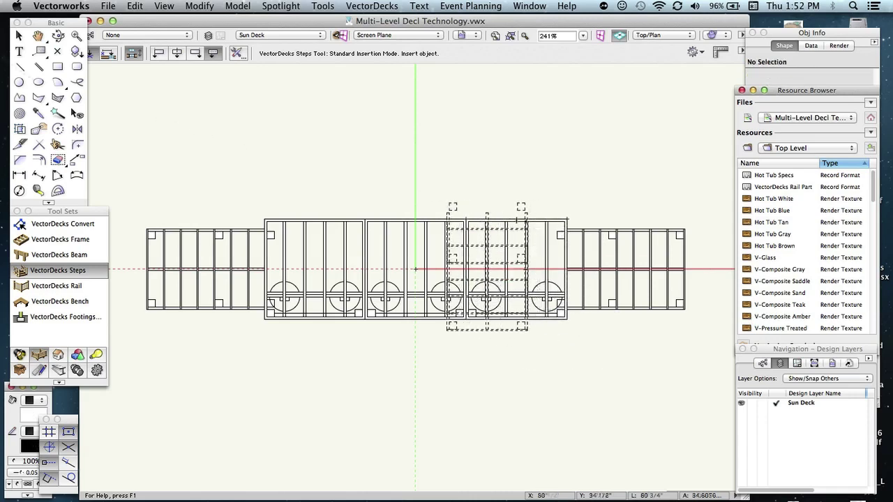
key(x)
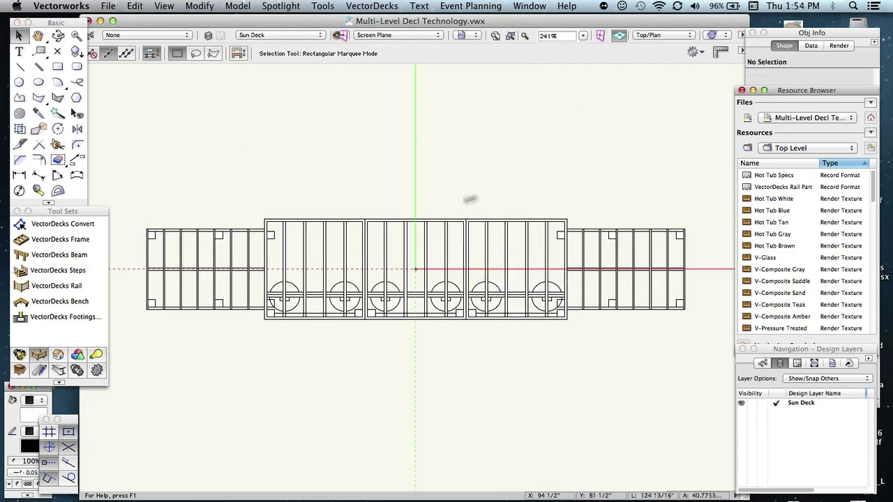
- Switch to Front elevation and select the middle deck frame and right staircase to inspect them
click(638, 36)
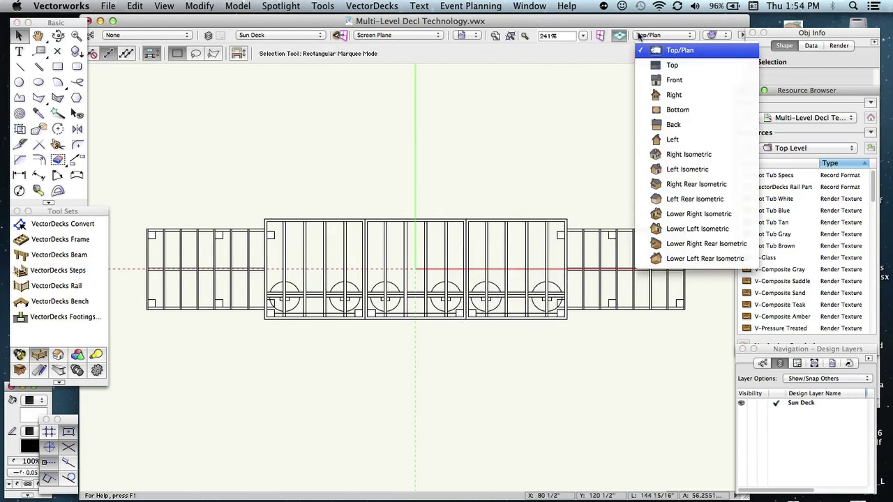
click(662, 76)
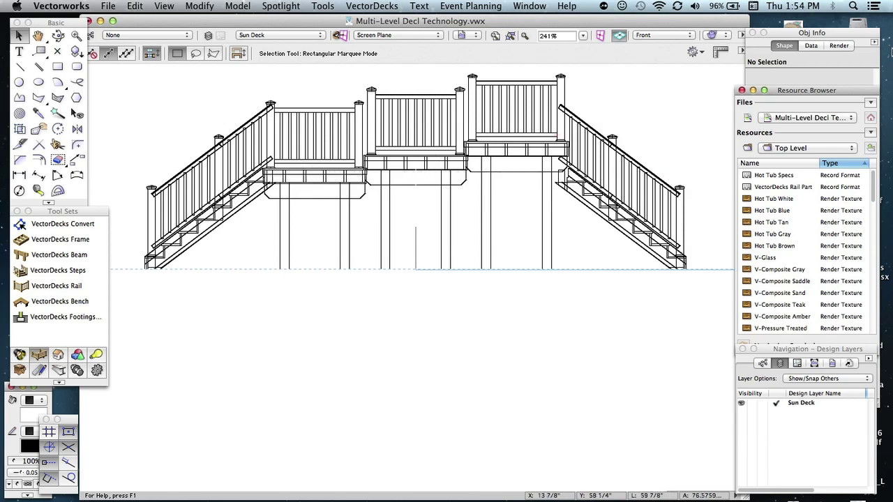
click(863, 41)
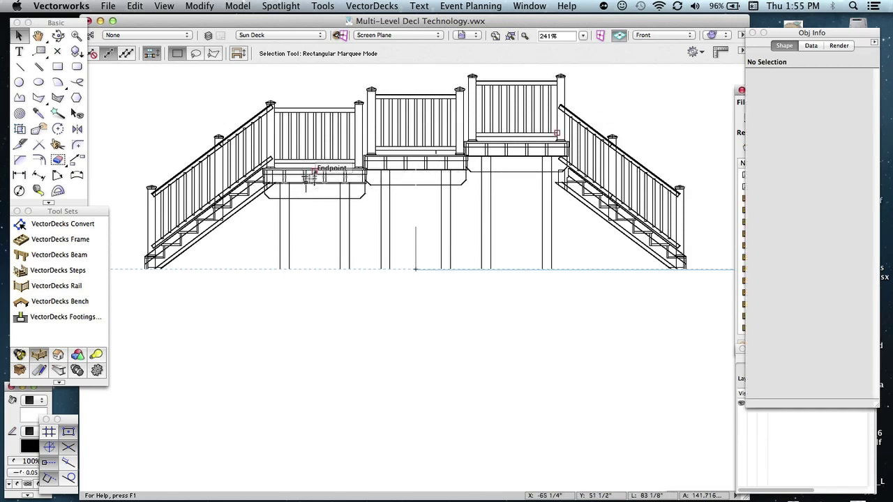
click(309, 177)
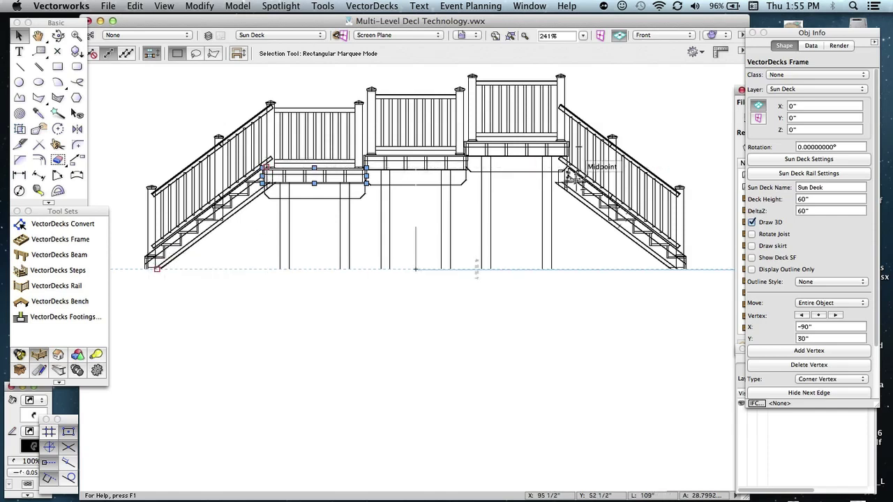
click(568, 174)
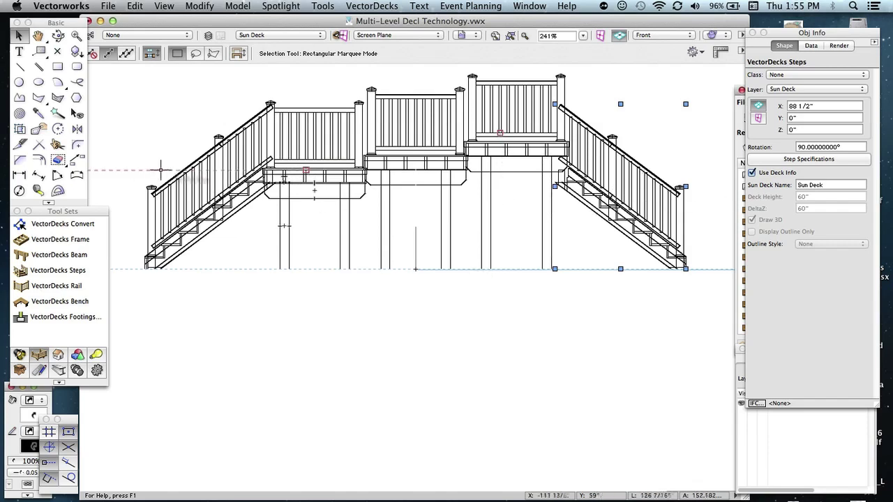
- Link the right staircase to Sun Deck-2, then check the upper right deck's heights
click(829, 184)
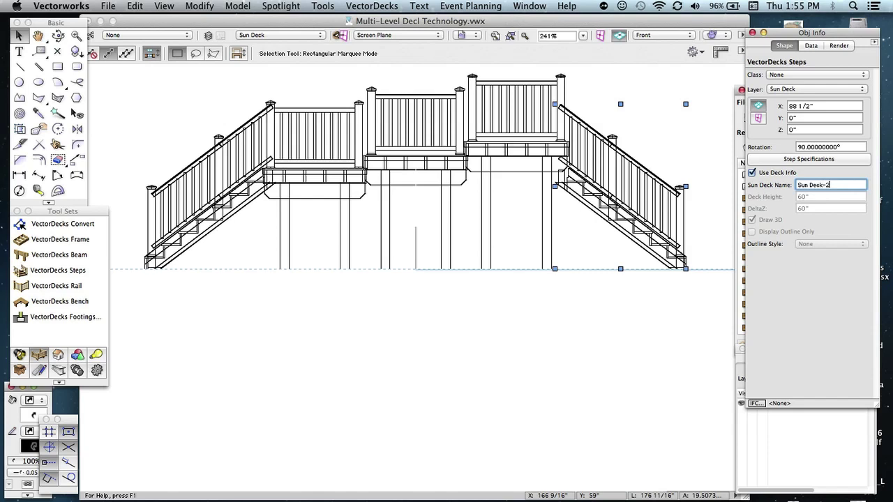
key(Return)
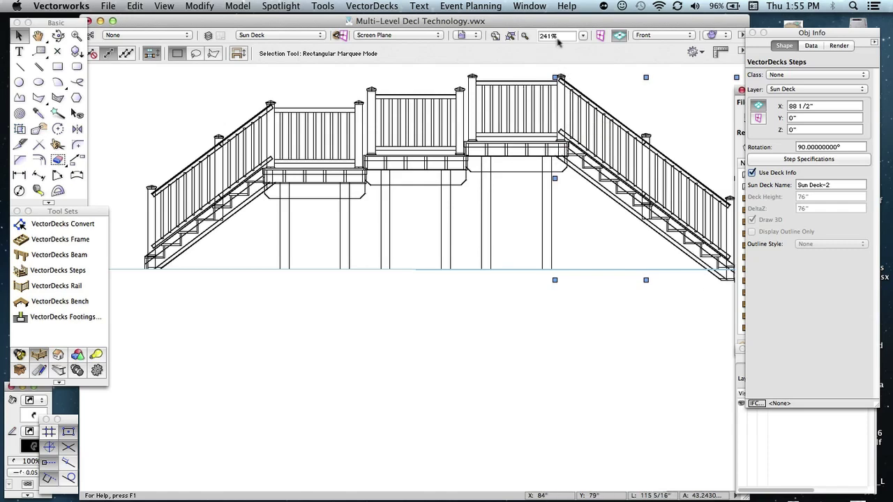
drag(598, 24, 569, 31)
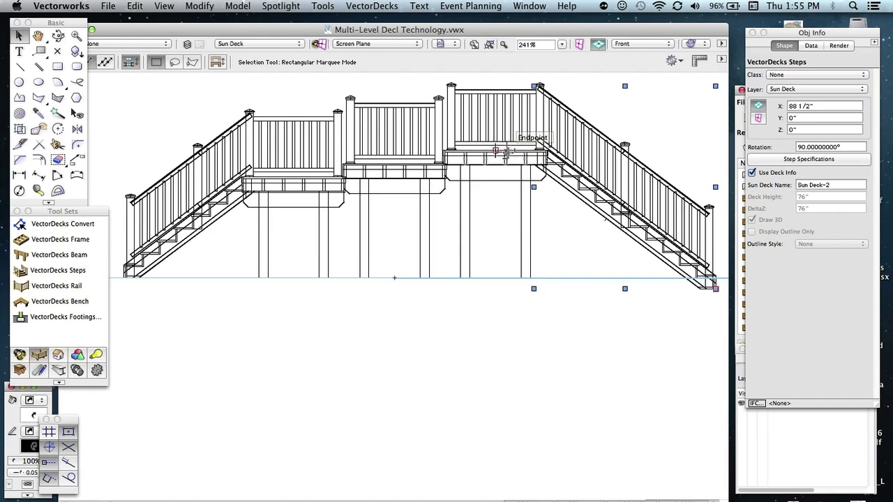
drag(502, 151, 508, 163)
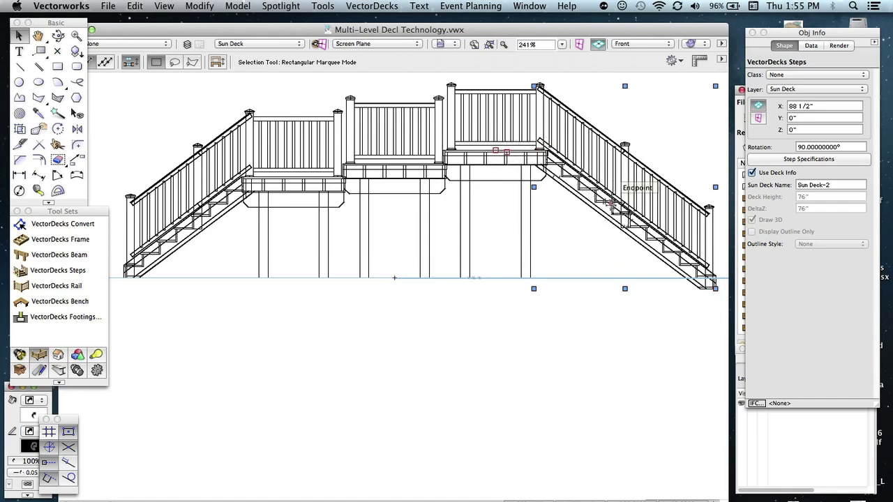
click(506, 158)
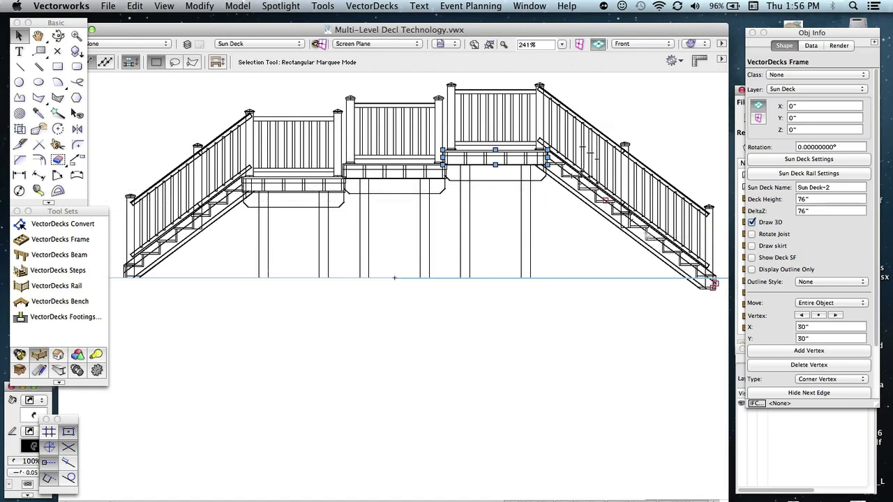
click(632, 229)
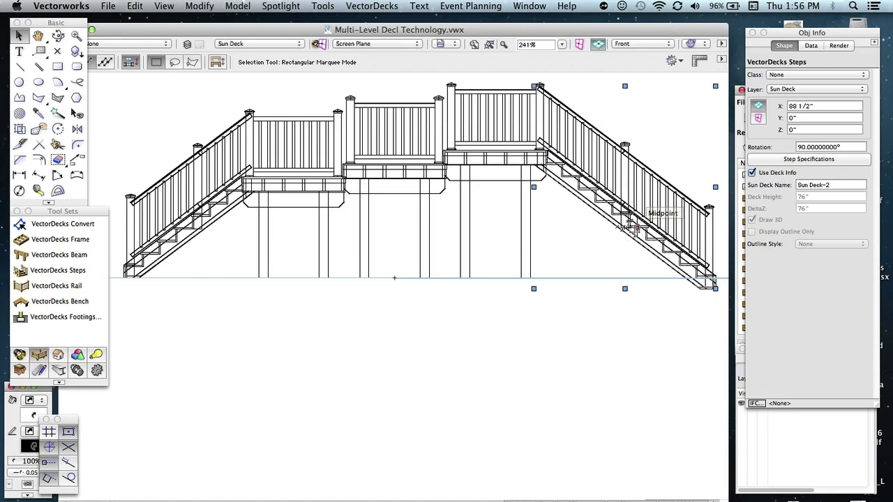
- Change the right staircase's Step Rise from 7 1/2" to 7" in Step Specifications
click(774, 160)
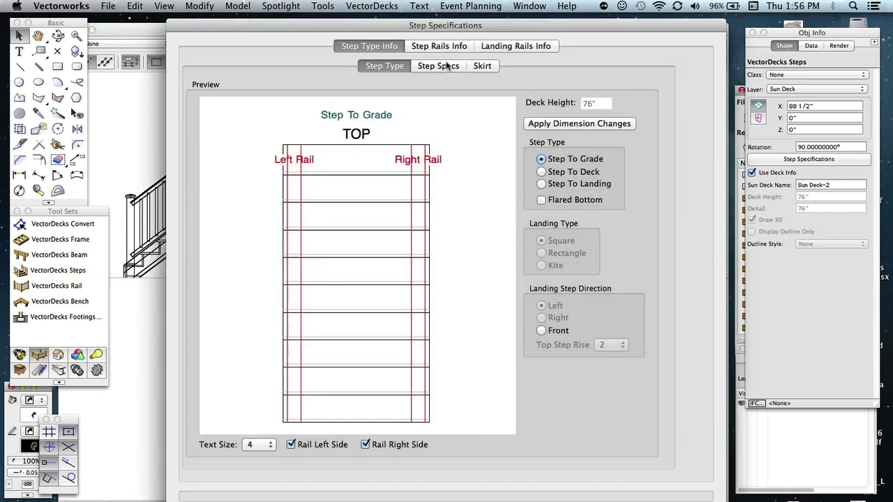
click(447, 66)
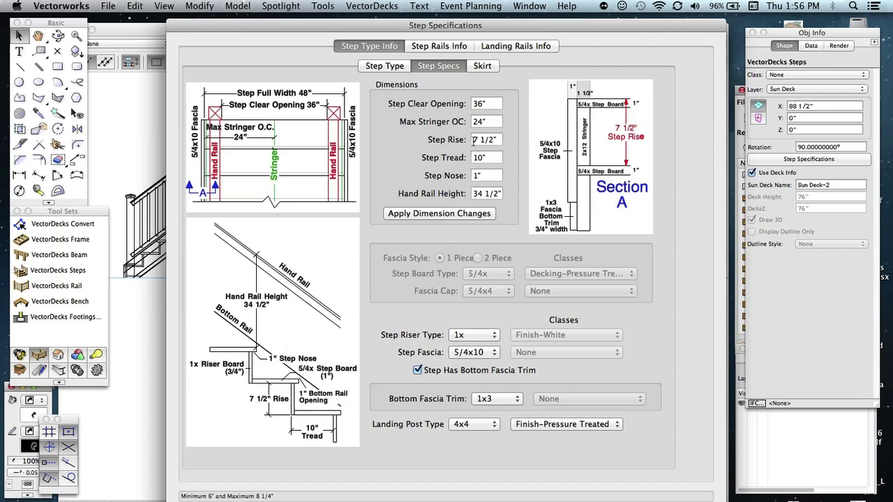
click(516, 142)
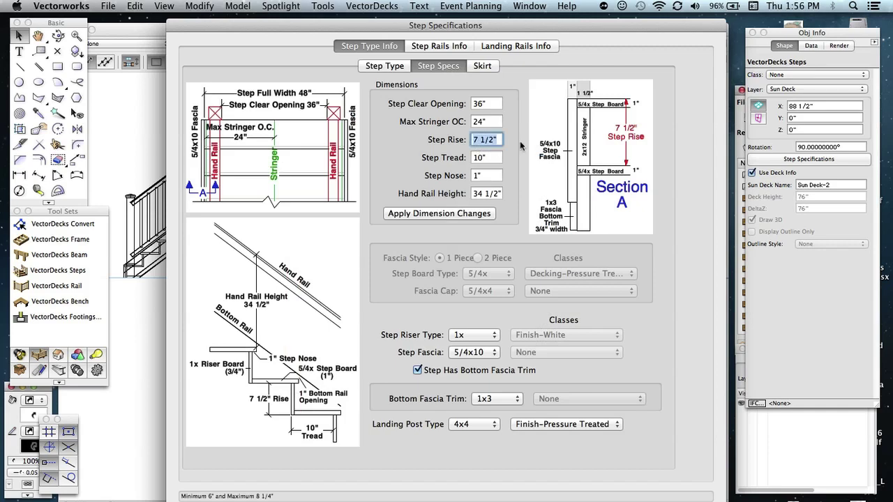
text(7)
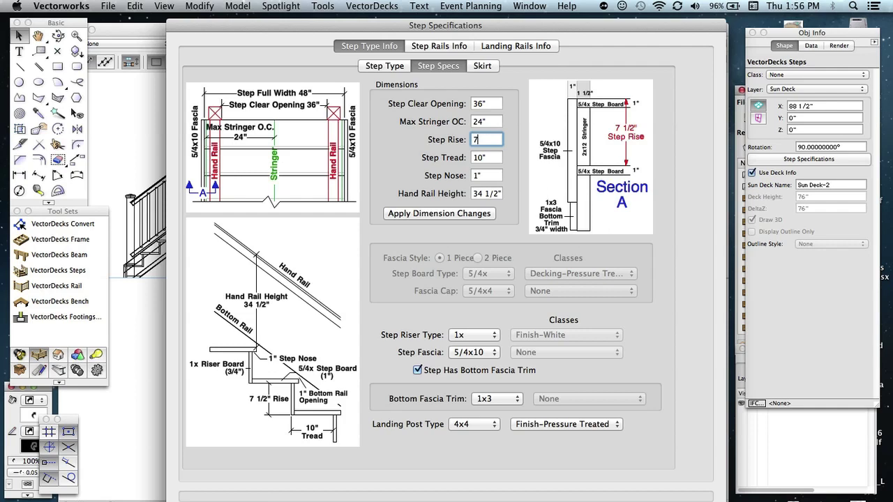
key(Return)
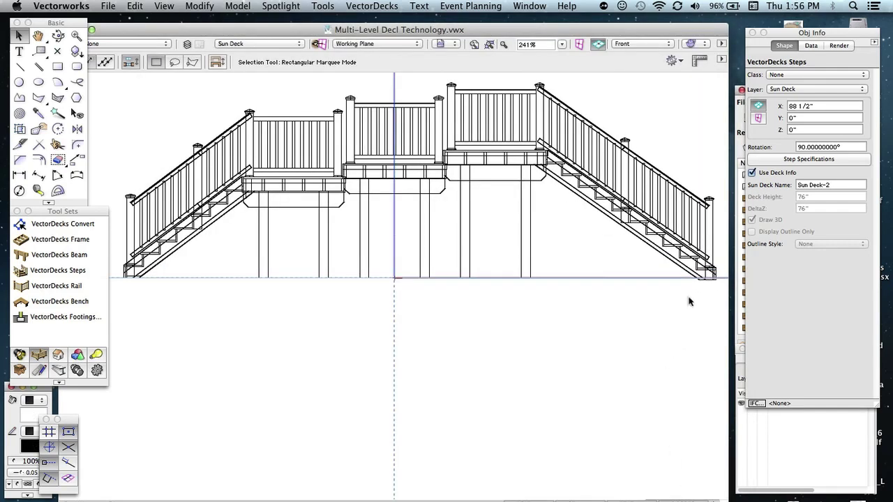
click(688, 302)
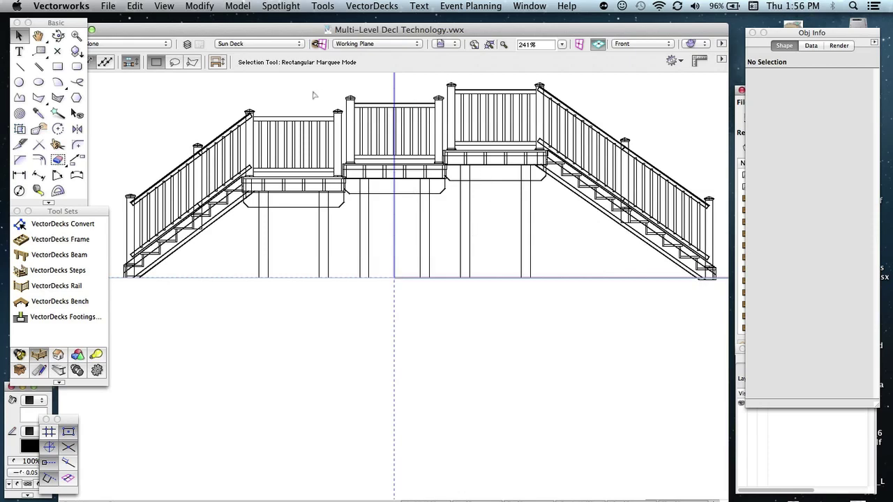
scroll(449, 200, down, 1)
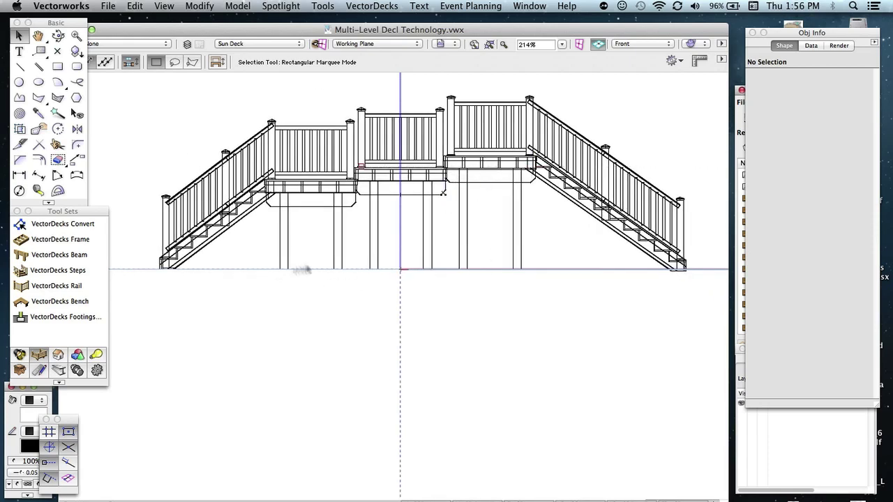
click(58, 35)
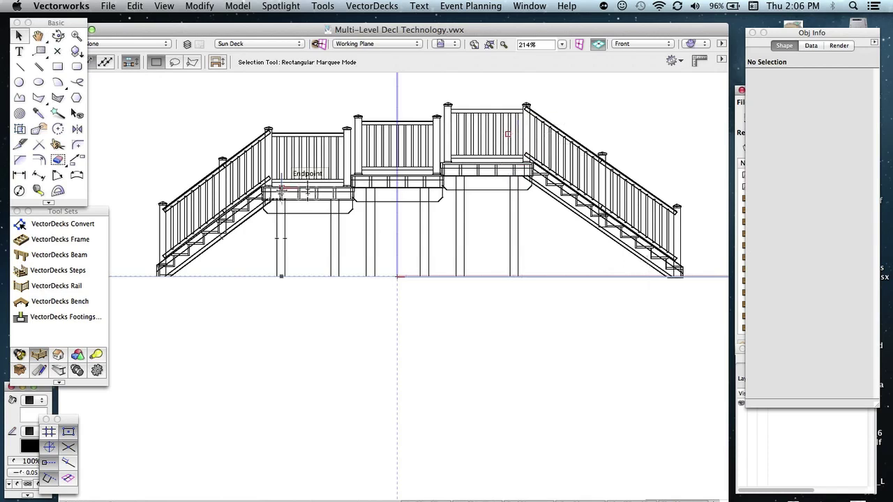
- Give the upper-right deck (Sun Deck-2) a 60" Deck Height and 60" Delta Z, then select the right staircase
click(509, 169)
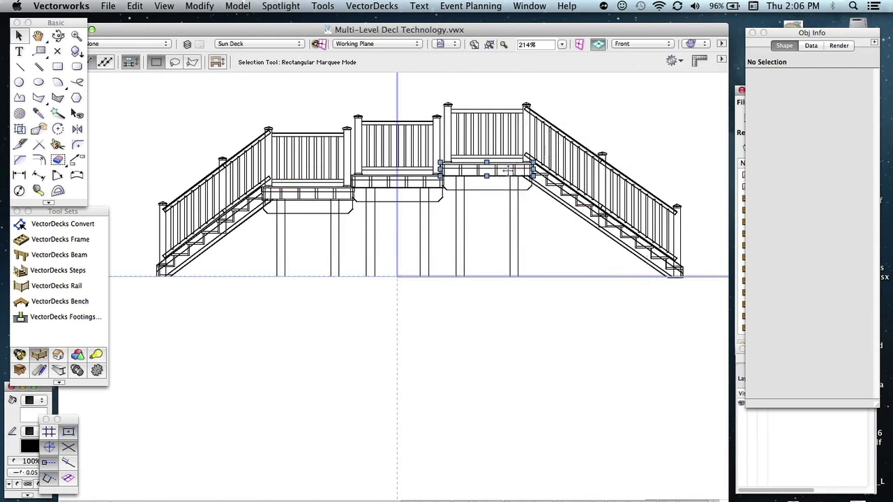
click(804, 198)
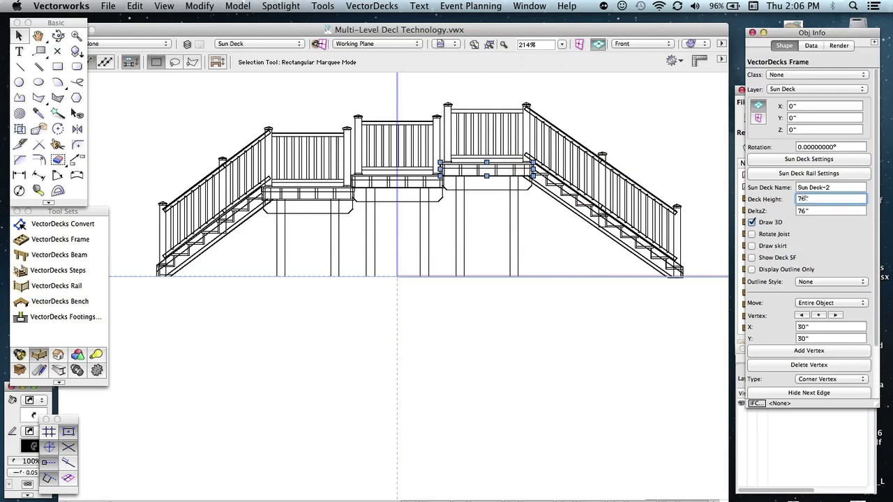
triple_click(814, 198)
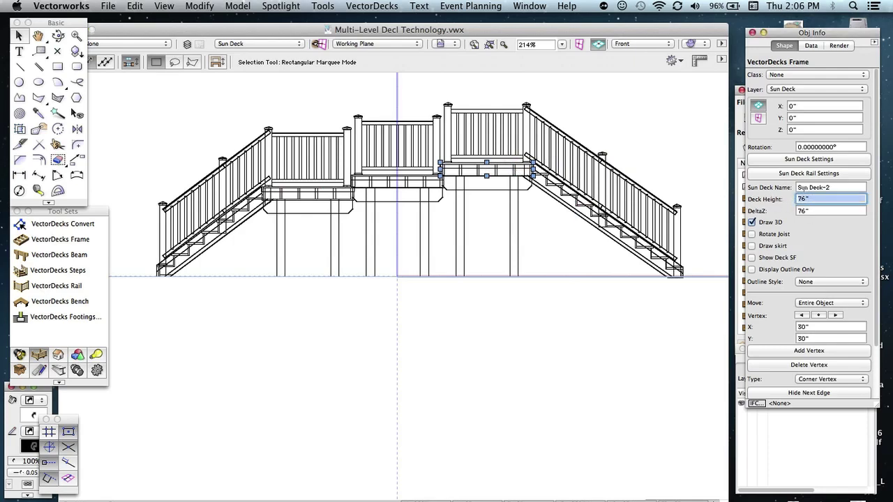
text(60)
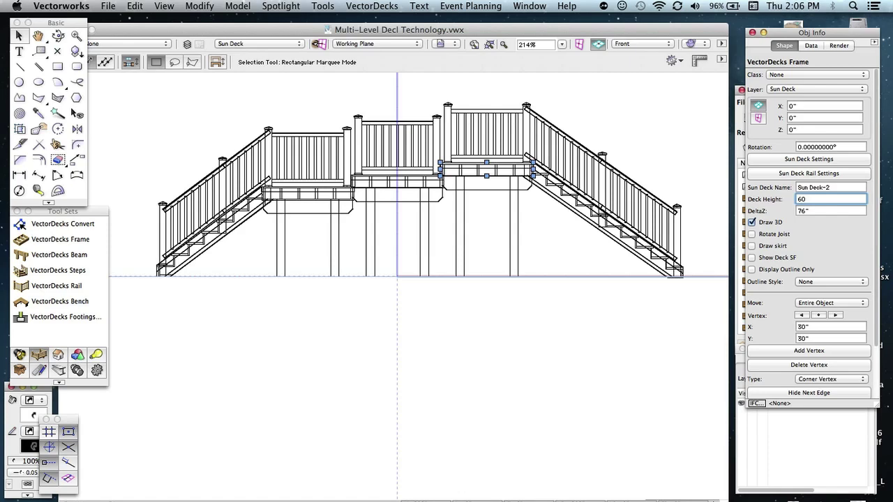
key(Tab)
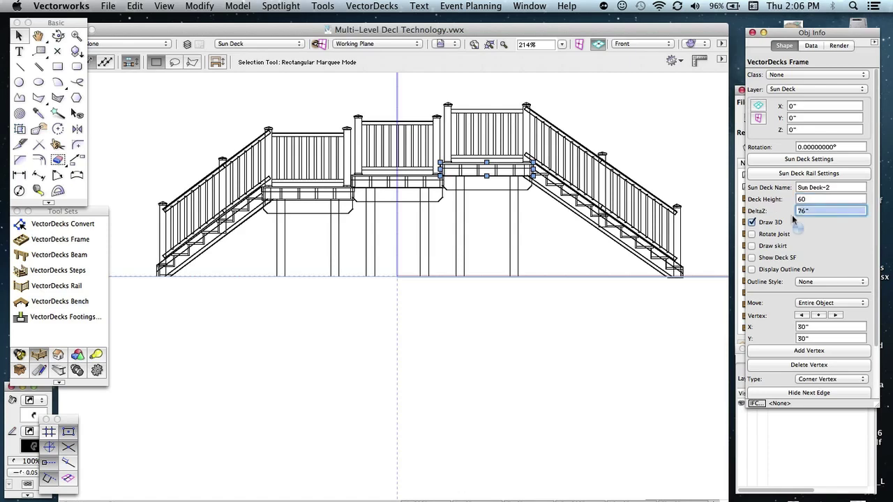
text(6)
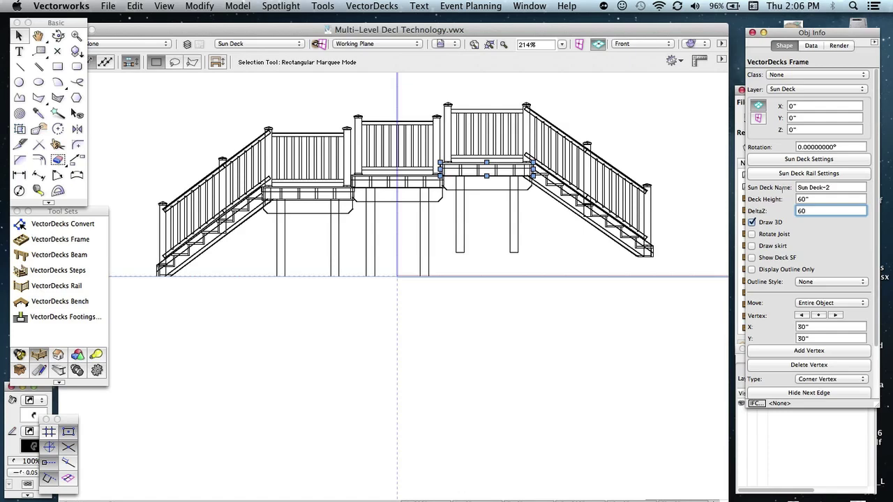
text(0)
key(Return)
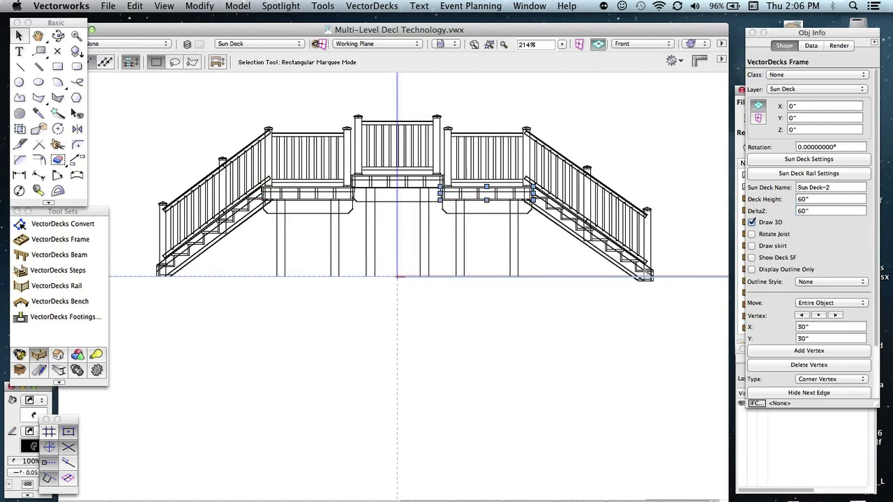
click(645, 271)
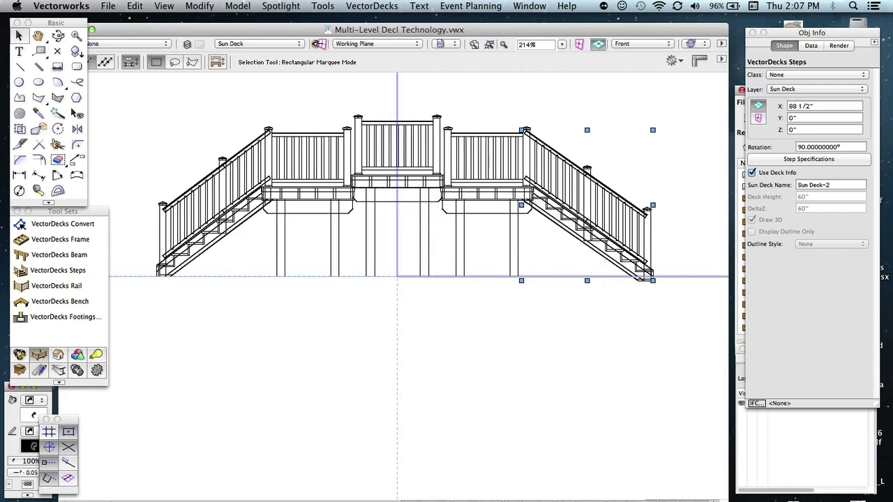
- Fly over the deck into a 3D perspective, then return to Top/Plan and pan up to the title notes
click(58, 35)
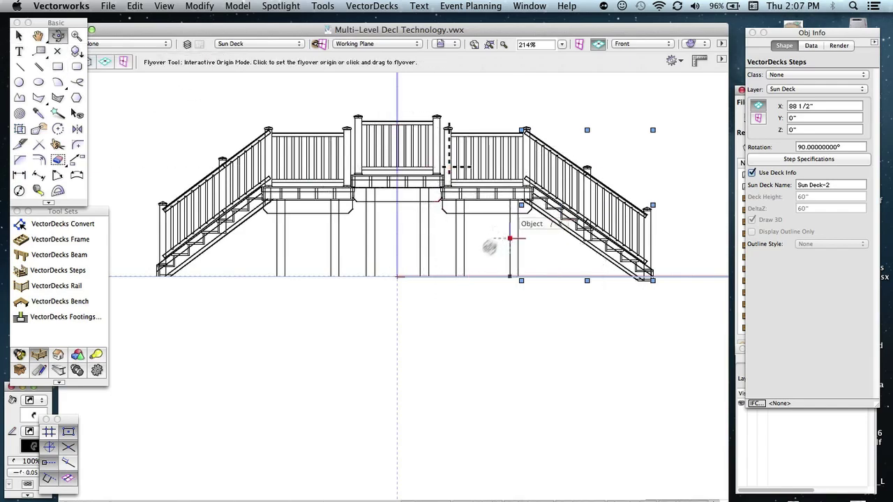
drag(488, 245, 478, 268)
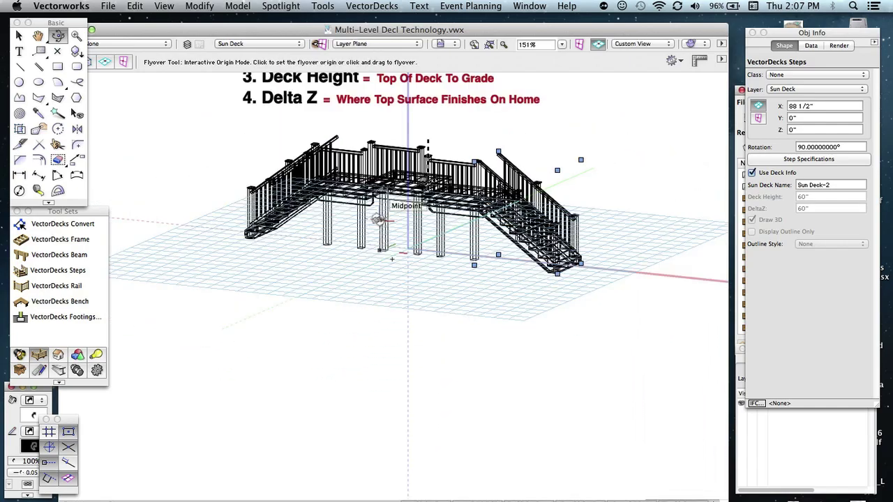
key(super+5)
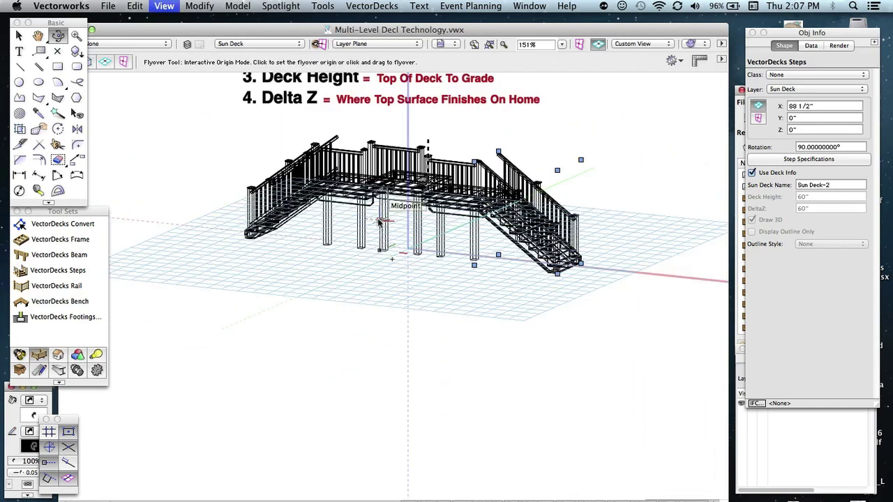
mouse_move(409, 175)
mouse_down()
mouse_move(422, 287)
mouse_move(402, 314)
mouse_move(409, 297)
mouse_up()
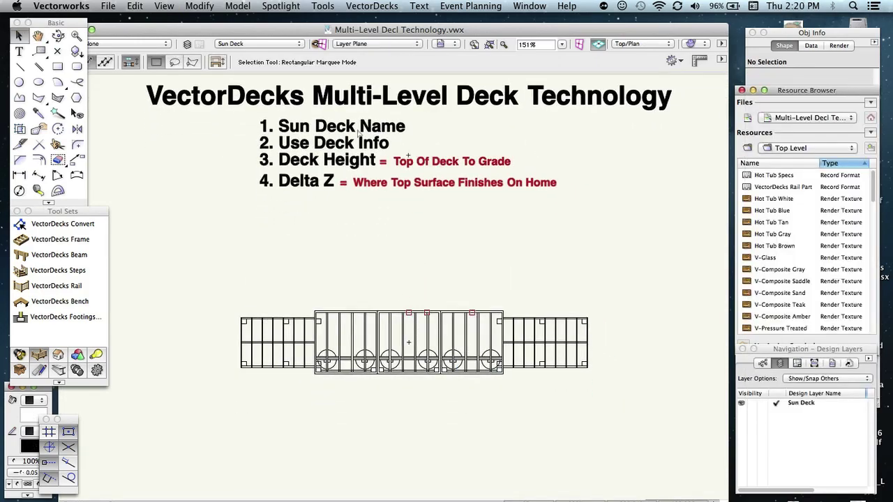